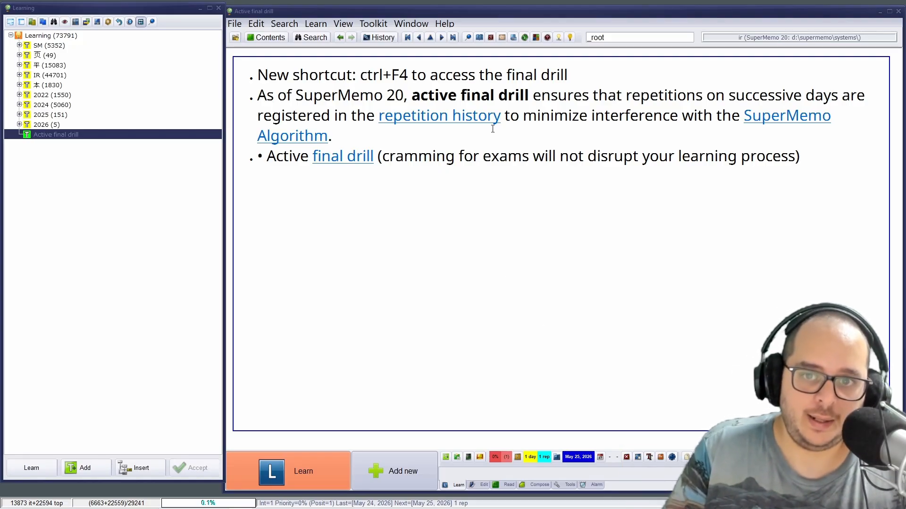
- Read the notes on the active final drill, covering repetition history registration and cramming for exams
{"action": "left_click_drag", "start_coordinate": [411, 95], "coordinate": [515, 96]}
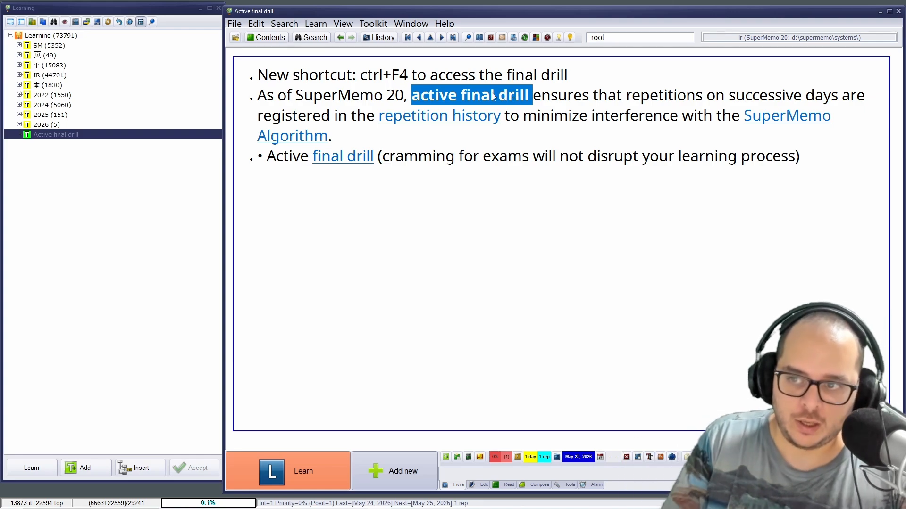
{"action": "key", "text": "ctrl+b"}
{"action": "left_click", "coordinate": [453, 244]}
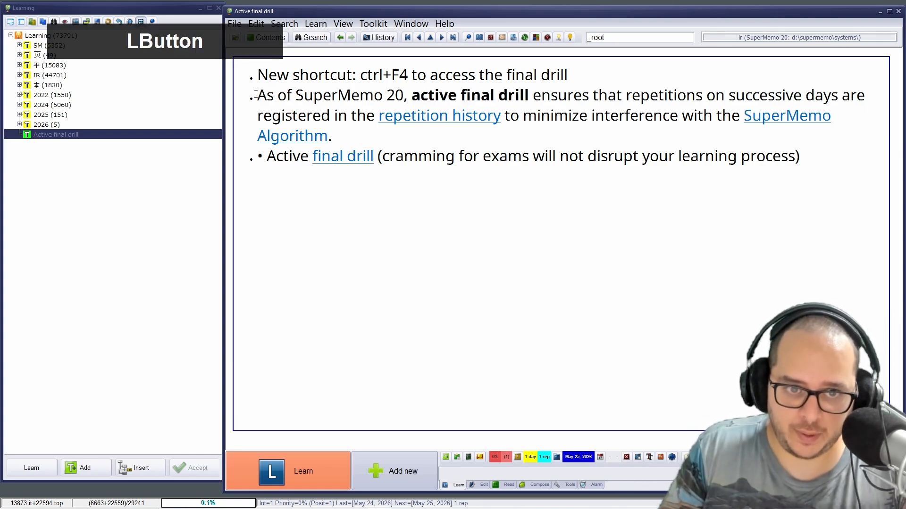
{"action": "left_click_drag", "start_coordinate": [255, 94], "coordinate": [335, 137]}
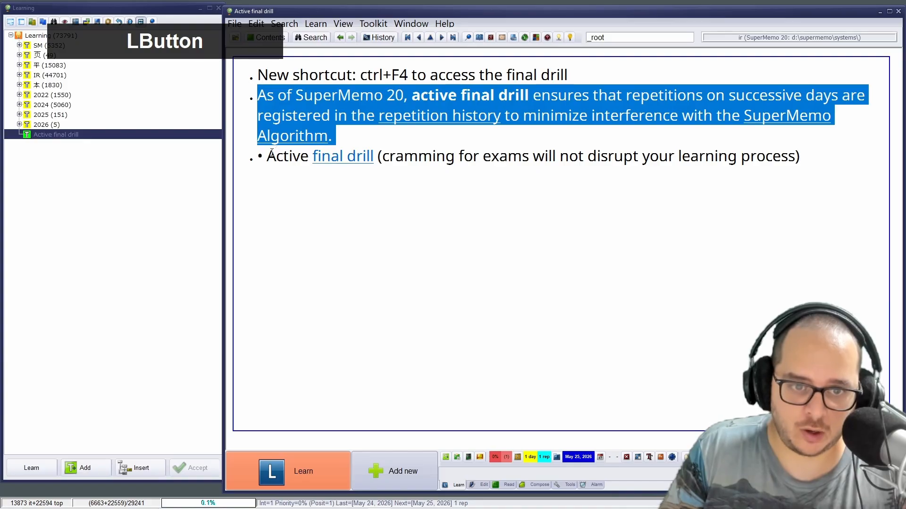
{"action": "left_click_drag", "start_coordinate": [272, 155], "coordinate": [812, 167]}
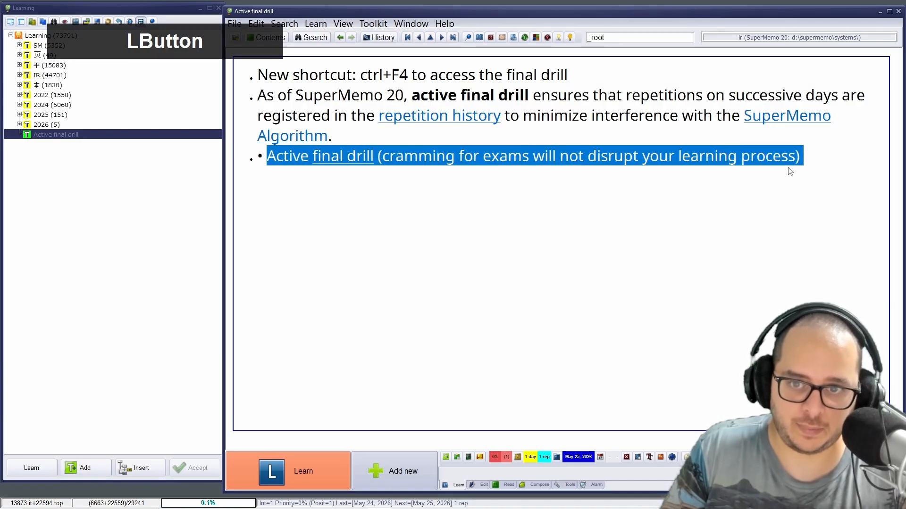
{"action": "left_click", "coordinate": [372, 137]}
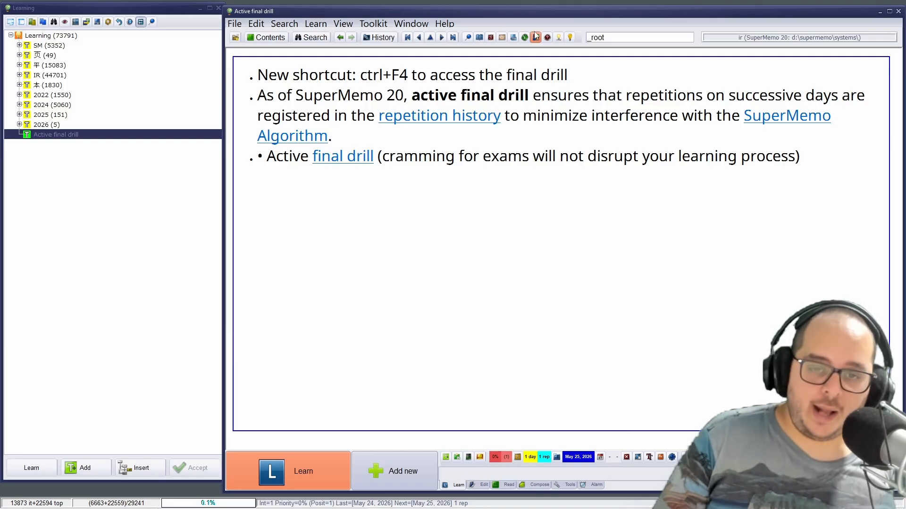
{"action": "left_click_drag", "start_coordinate": [383, 173], "coordinate": [779, 168]}
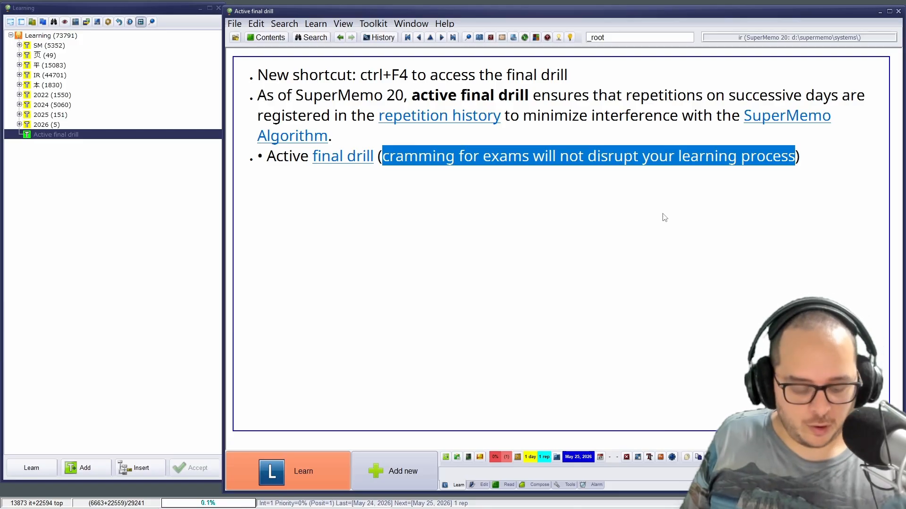
- Try to start the final drill and look for it among the learning commands
{"action": "key", "text": "ctrl"}
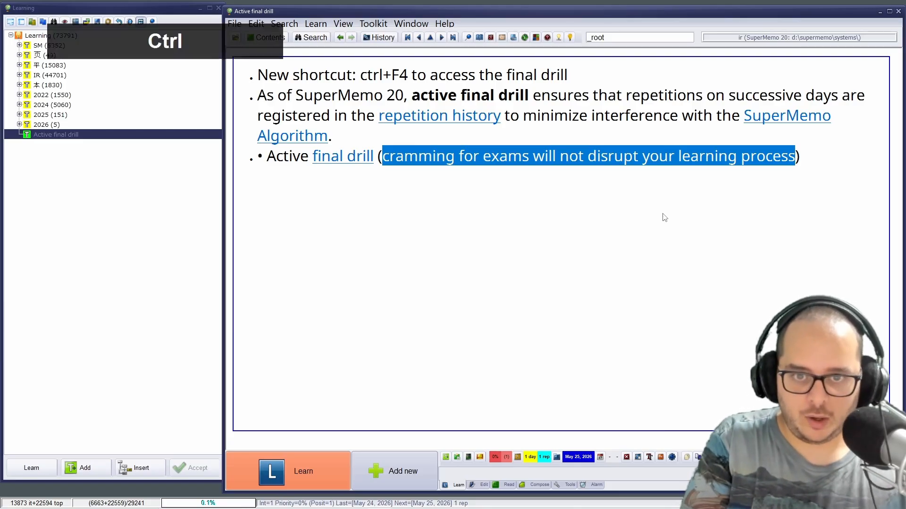
{"action": "key", "text": "ctrl+F4"}
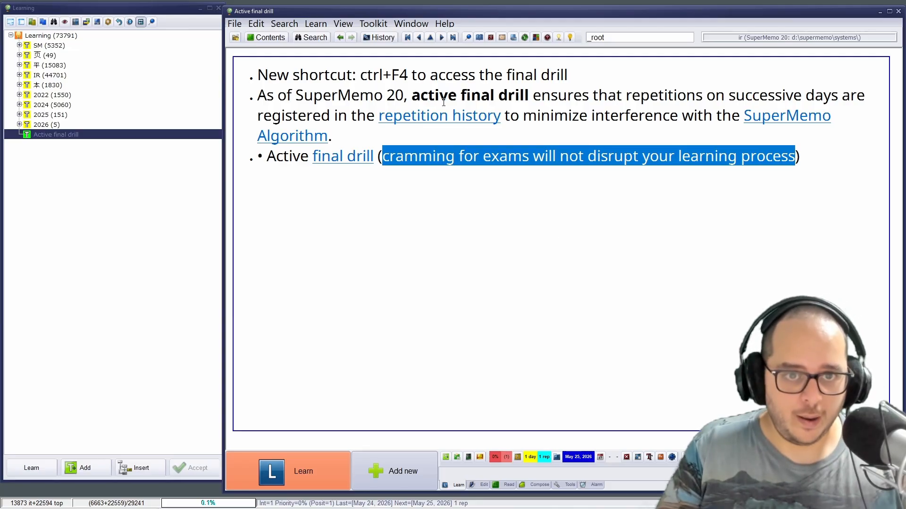
{"action": "left_click", "coordinate": [315, 24]}
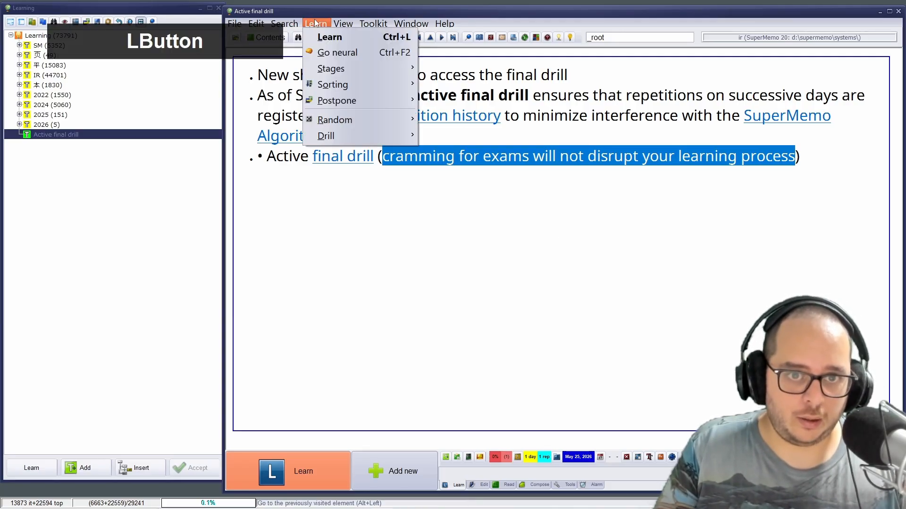
{"action": "mouse_move", "coordinate": [371, 66]}
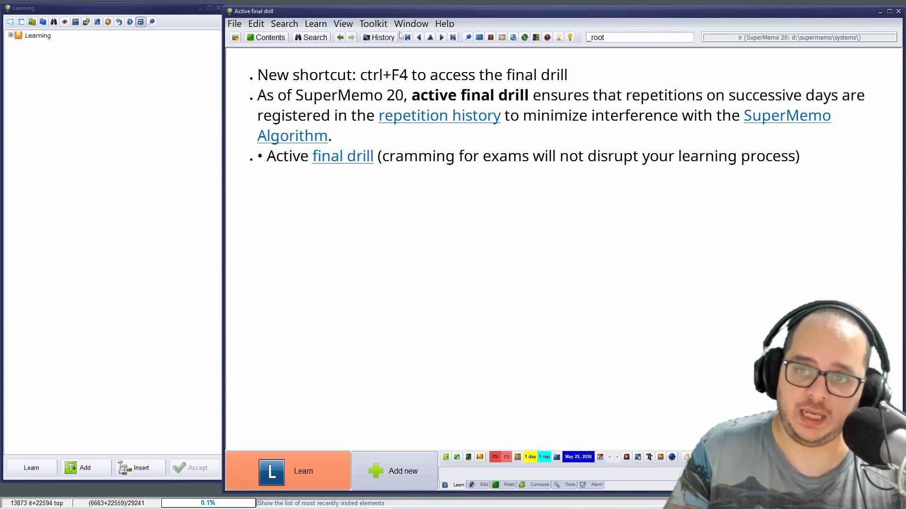
- Turn off "Skip final drill" and turn on "Always randomize final drill" in the learning options
{"action": "left_click", "coordinate": [372, 24]}
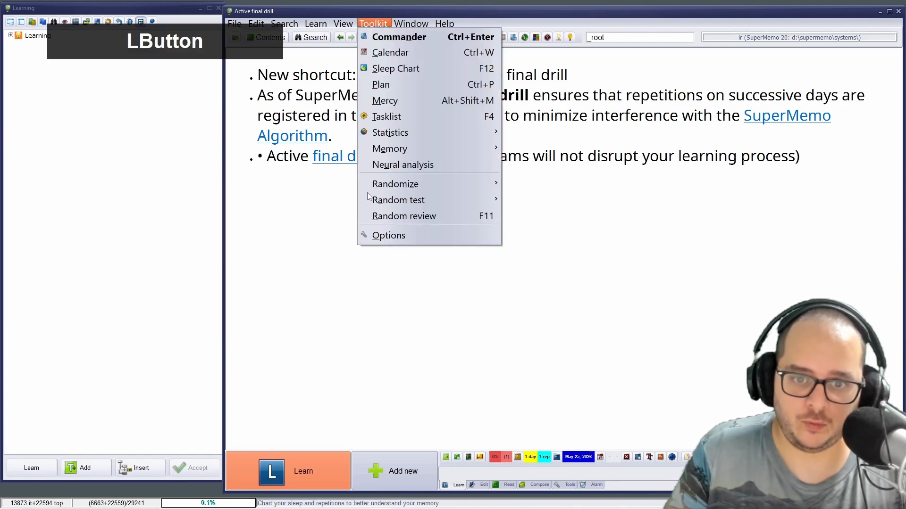
{"action": "left_click", "coordinate": [397, 232]}
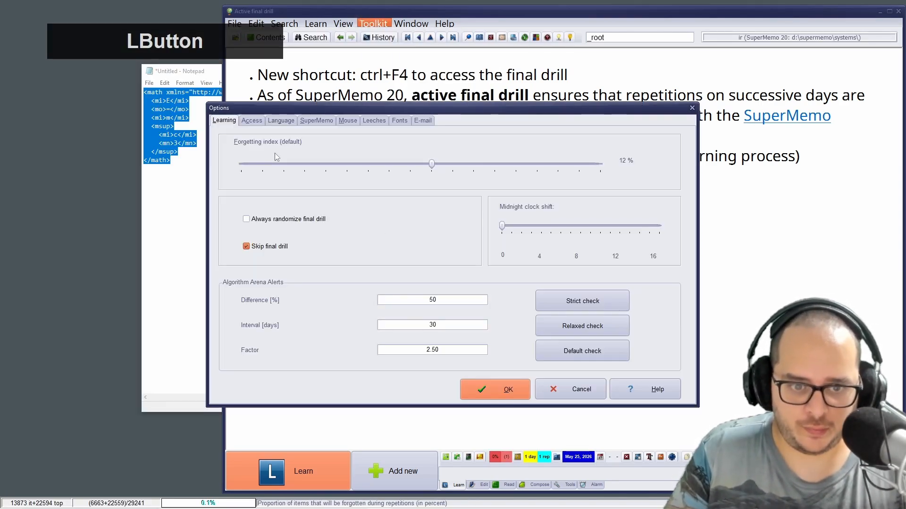
{"action": "left_click", "coordinate": [259, 249]}
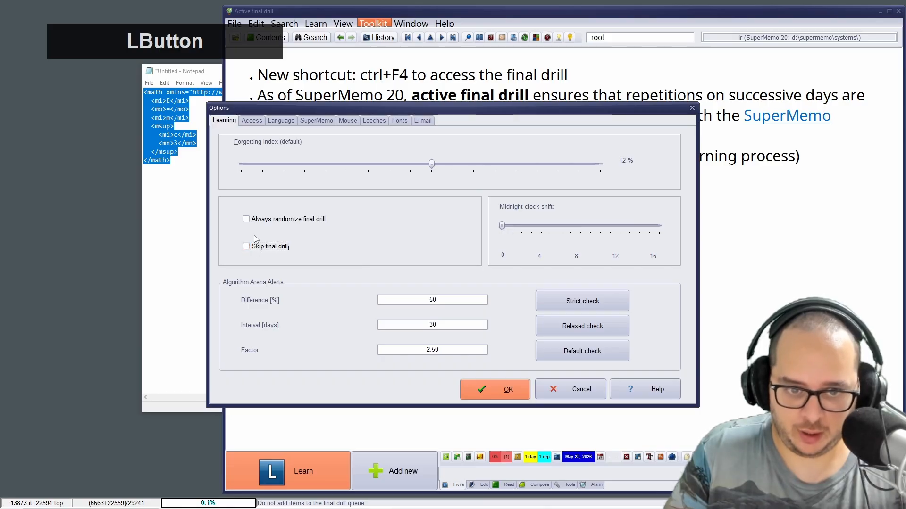
{"action": "left_click", "coordinate": [257, 220]}
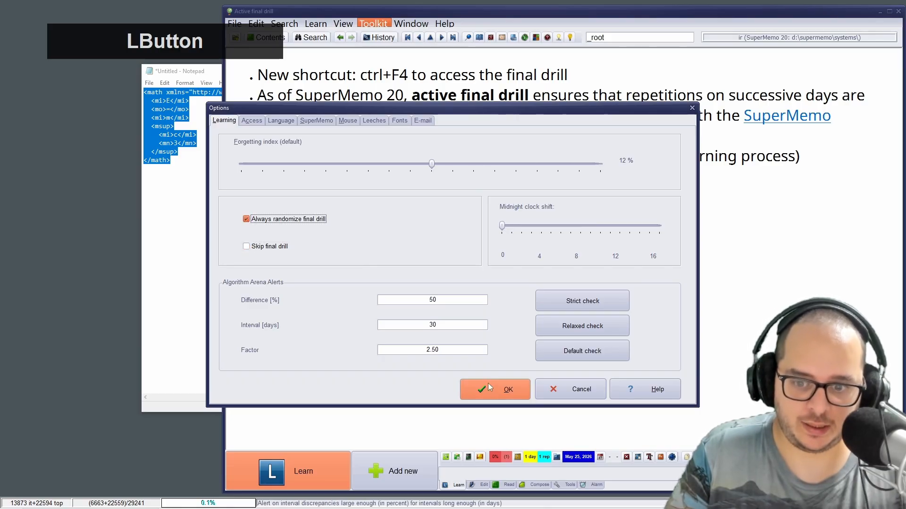
{"action": "left_click", "coordinate": [491, 386]}
- Review several outstanding items, grading the brainstem and IPA consonants items as wrong with some hazy recall
{"action": "key", "text": "space"}
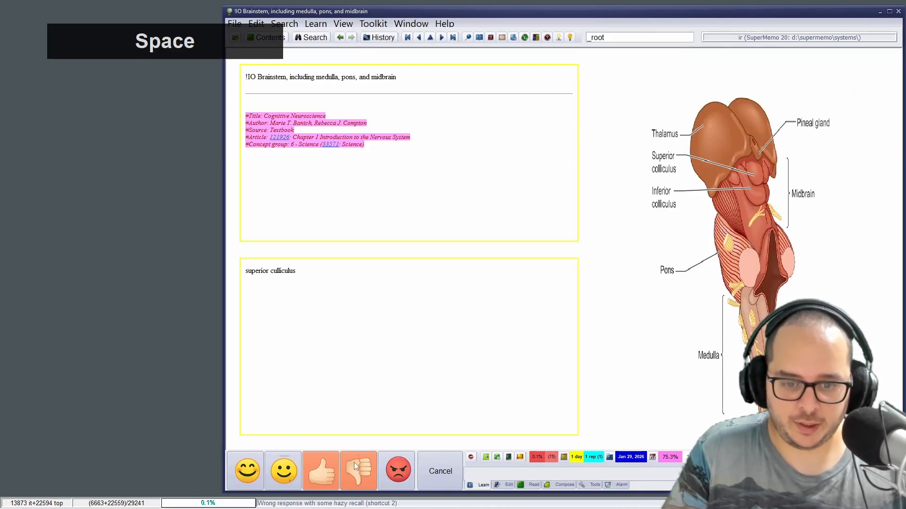
{"action": "left_click", "coordinate": [355, 462]}
{"action": "key", "text": "space"}
{"action": "key", "text": "space"}
{"action": "left_click", "coordinate": [354, 463]}
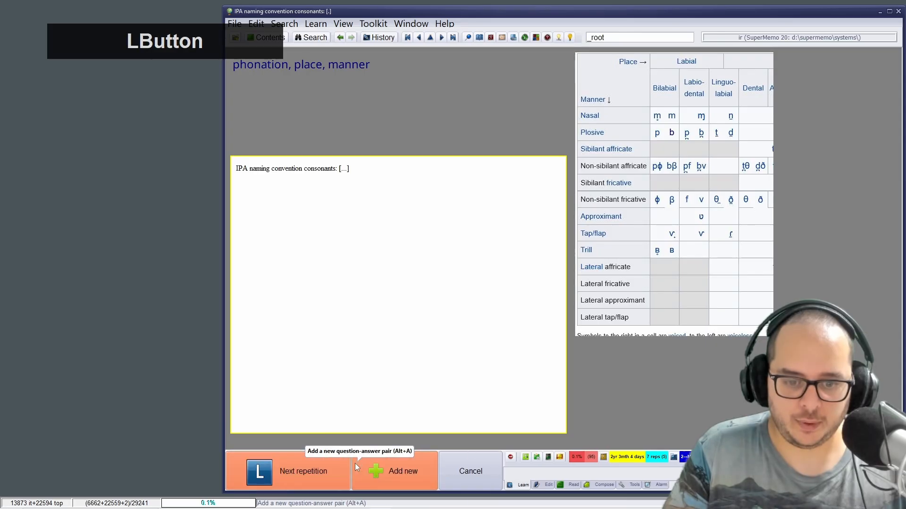
{"action": "key", "text": "space"}
{"action": "key", "text": "space"}
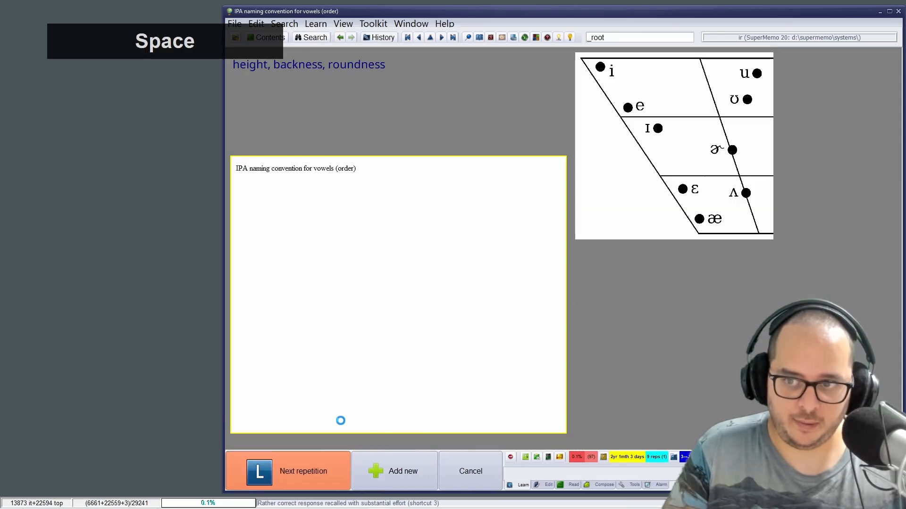
{"action": "key", "text": "space"}
{"action": "key", "text": "space"}
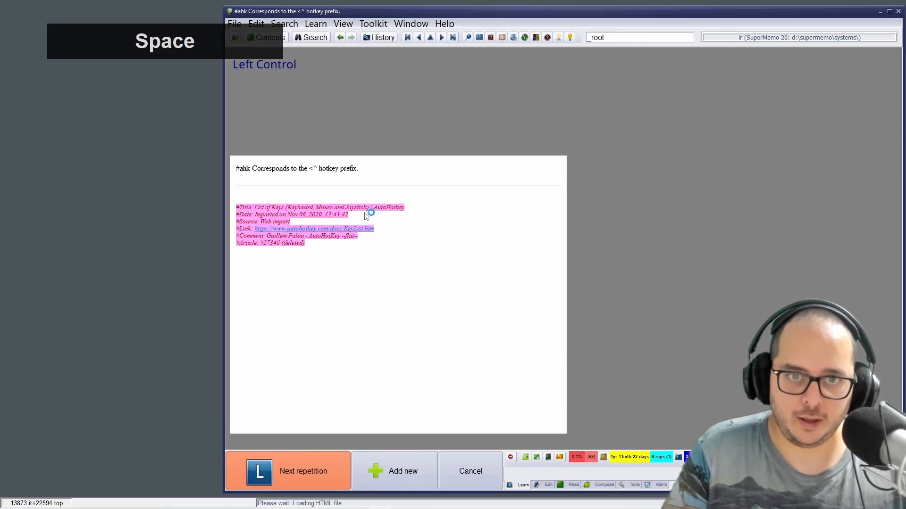
{"action": "key", "text": "space"}
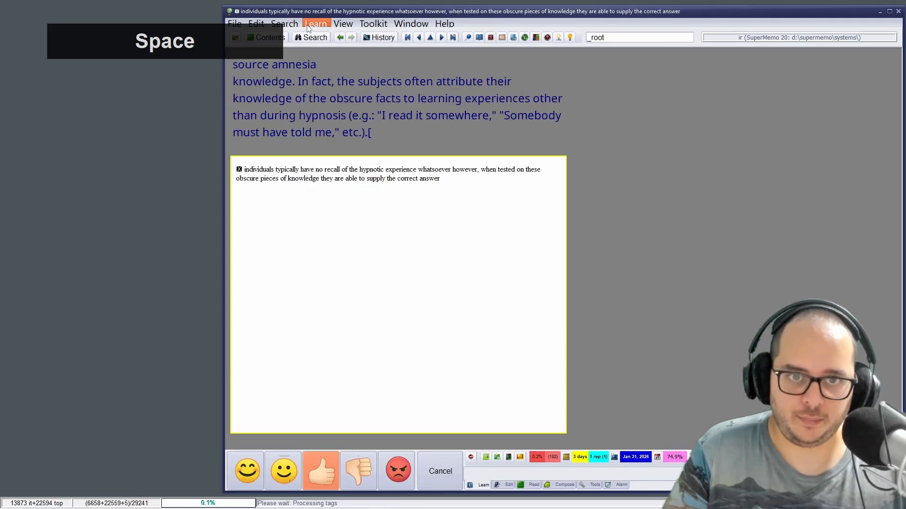
- Find Final drill among the learning stages, return to the outstanding material, and start the final drill
{"action": "left_click", "coordinate": [316, 24]}
{"action": "mouse_move", "coordinate": [333, 67]}
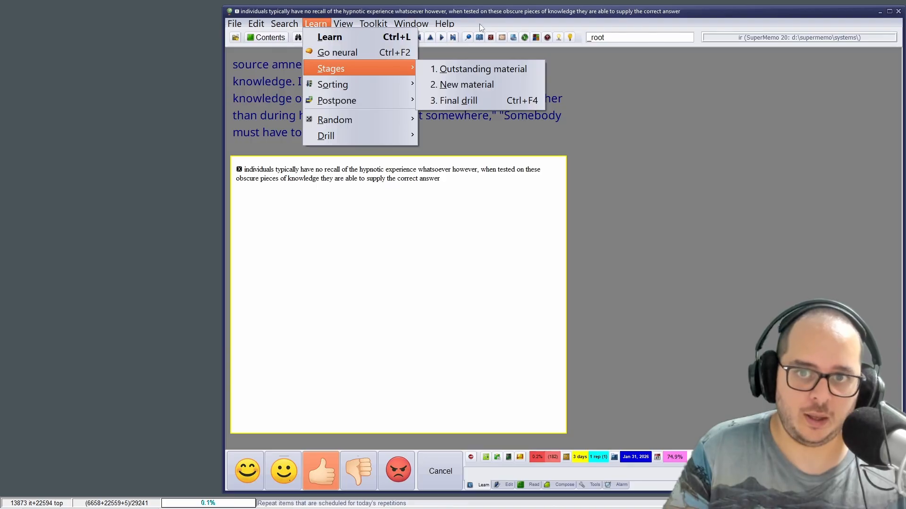
{"action": "left_click", "coordinate": [474, 70]}
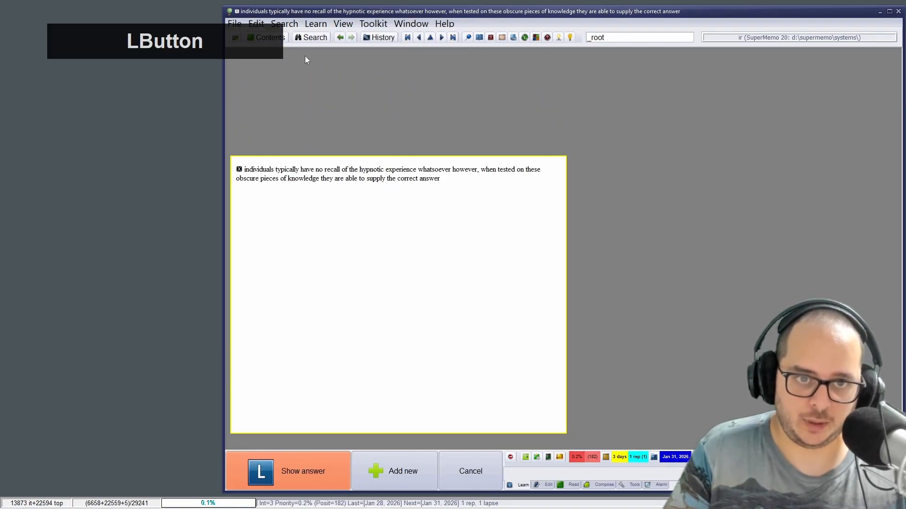
{"action": "key", "text": "ctrl"}
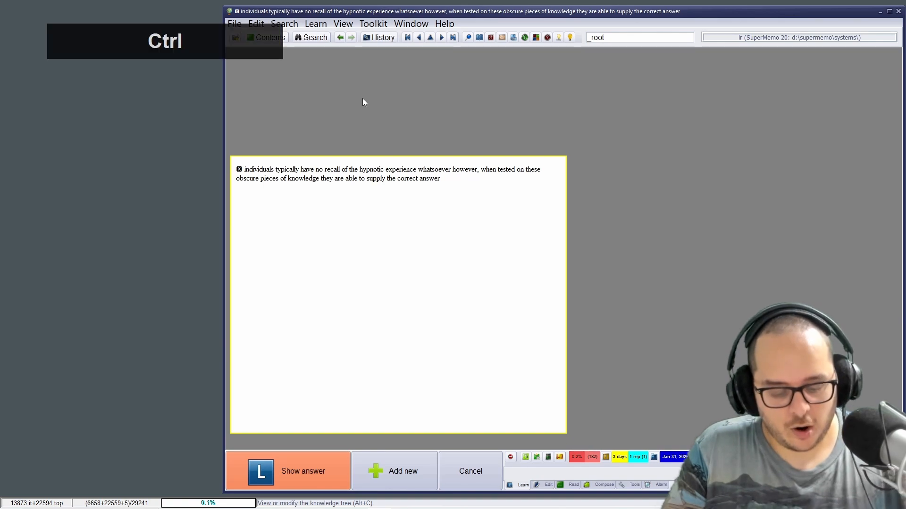
{"action": "key", "text": "ctrl+F4"}
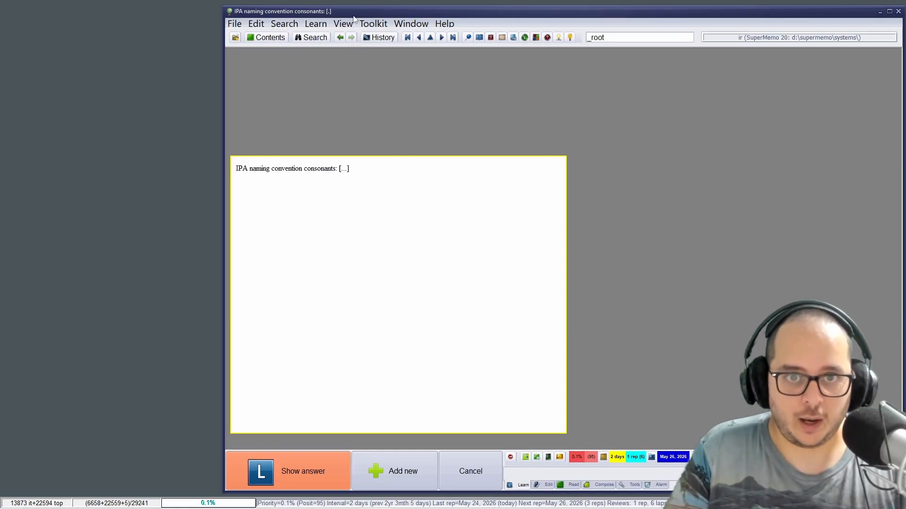
- Switch to the layout with statistics and element data, and examine the IPA consonants item's repetition history
{"action": "key", "text": "F5"}
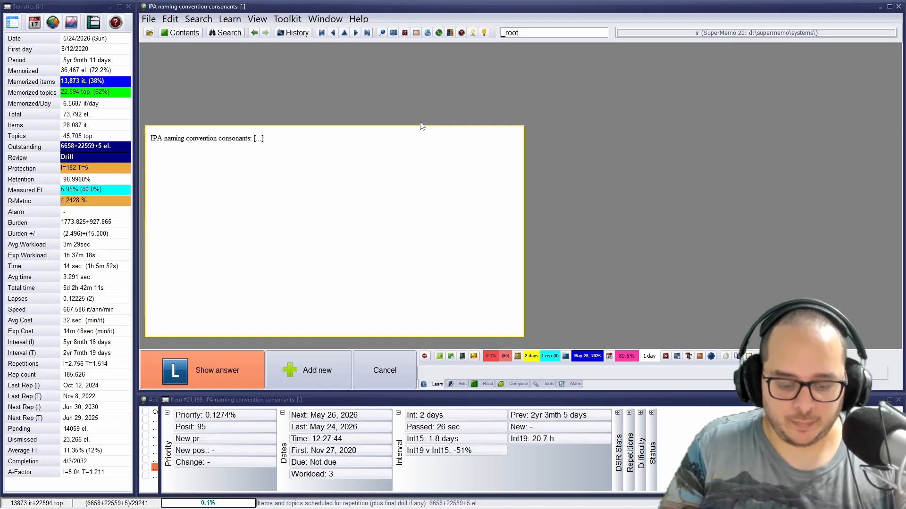
{"action": "key", "text": "ctrl+shift+h"}
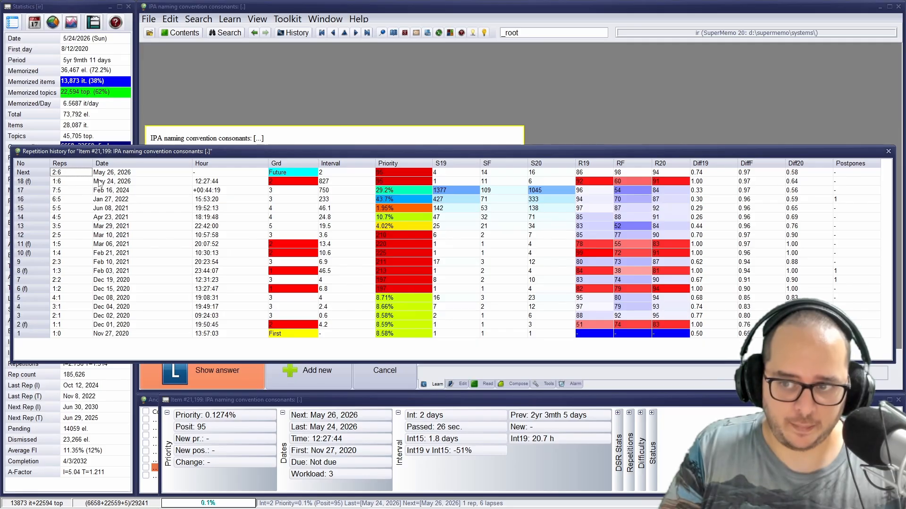
{"action": "key", "text": "Escape"}
- Grade the IPA consonants item as wrong with some hazy recall and return to it to check its repetition history
{"action": "left_click", "coordinate": [235, 365]}
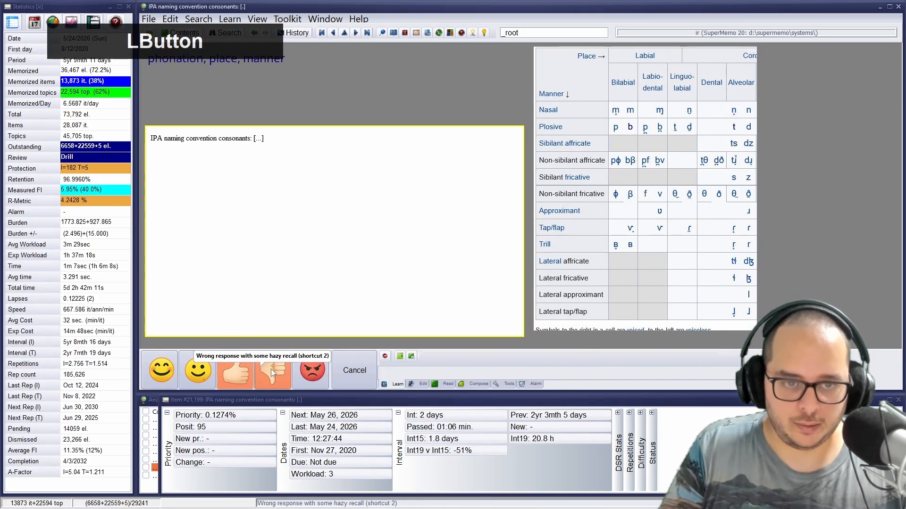
{"action": "left_click", "coordinate": [271, 368]}
{"action": "left_click", "coordinate": [238, 374]}
{"action": "key", "text": "alt+Left"}
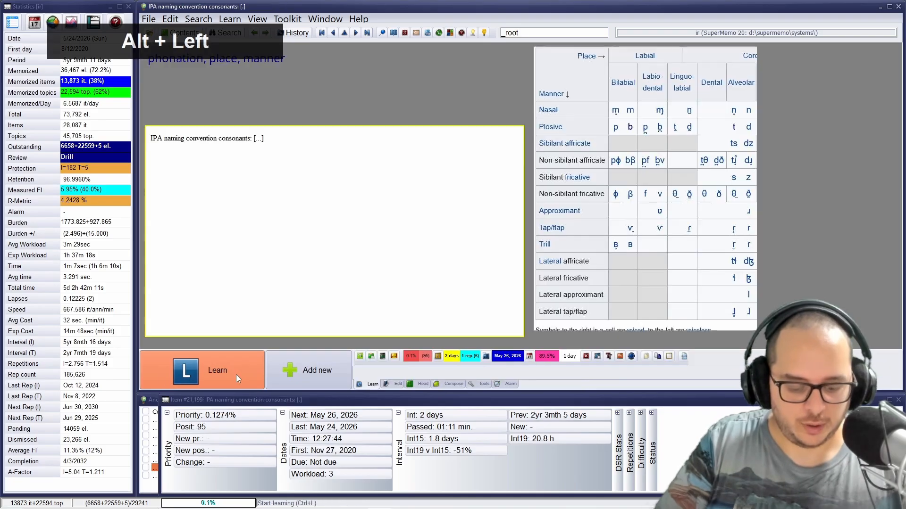
{"action": "key", "text": "ctrl+shift+h"}
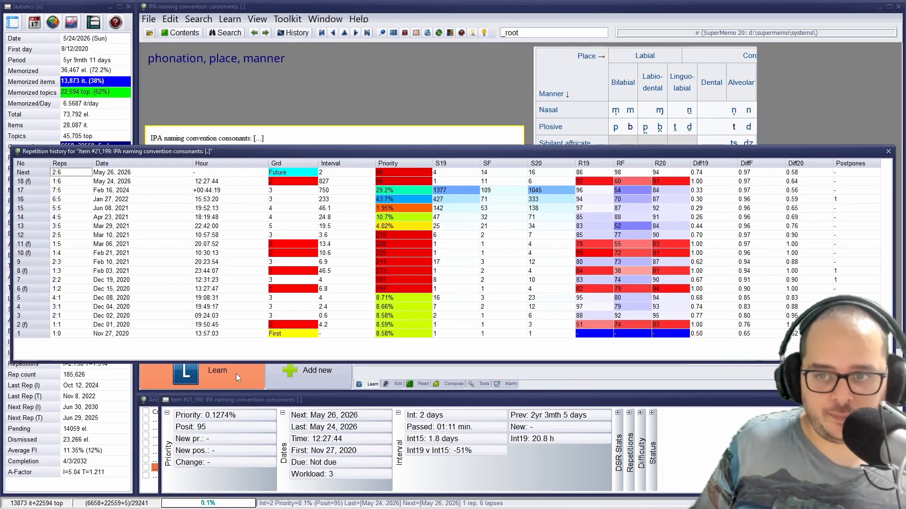
{"action": "key", "text": "Escape"}
- Continue the drill, grading the collaborative recall, IPA vowels and #ahk hotkey prefix items as wrong with some hazy recall
{"action": "key", "text": "space"}
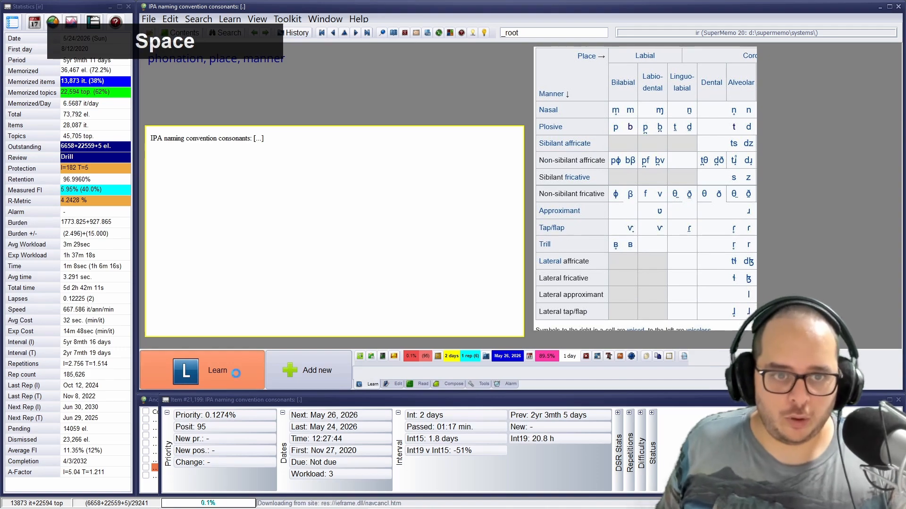
{"action": "left_click", "coordinate": [236, 374]}
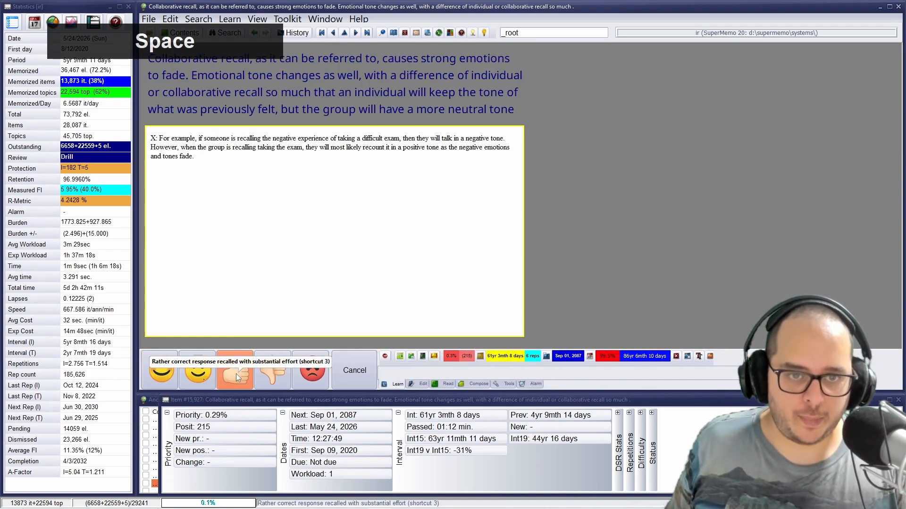
{"action": "left_click", "coordinate": [278, 374]}
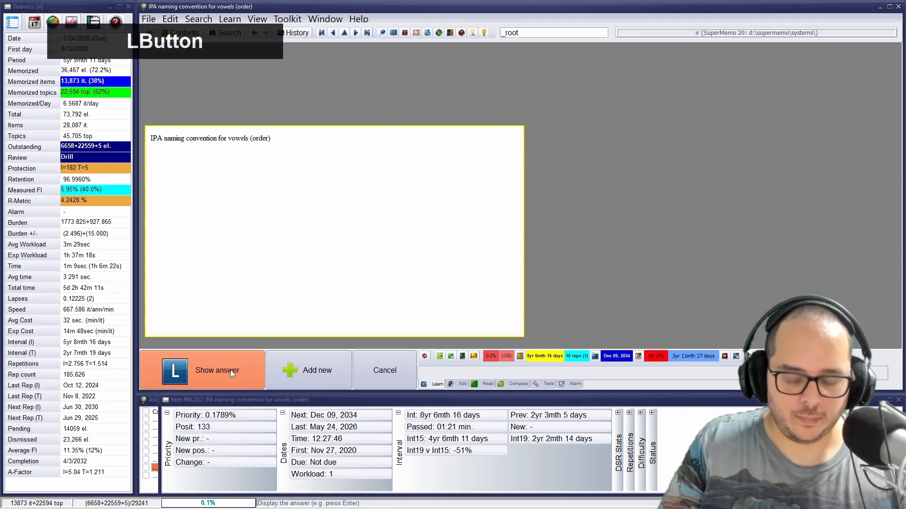
{"action": "left_click", "coordinate": [229, 372]}
{"action": "left_click", "coordinate": [260, 372]}
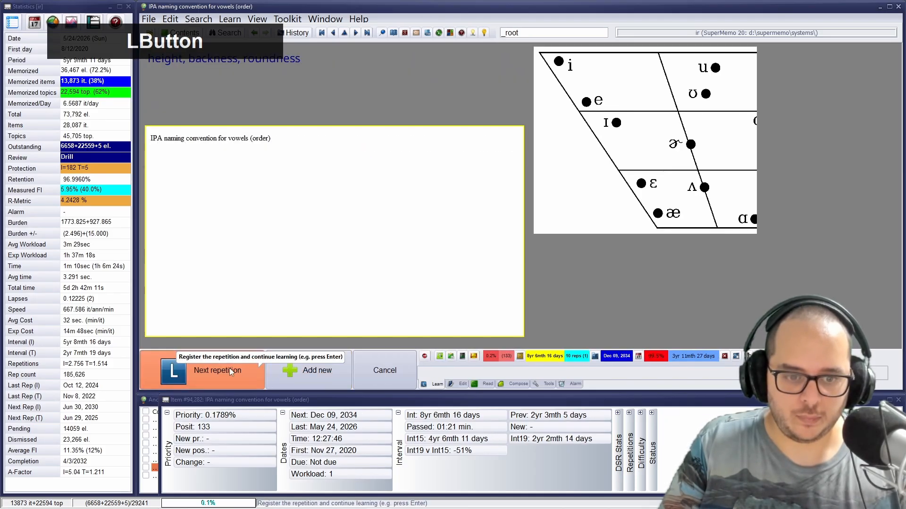
{"action": "left_click", "coordinate": [230, 368]}
{"action": "left_click", "coordinate": [229, 371]}
{"action": "left_click", "coordinate": [272, 366]}
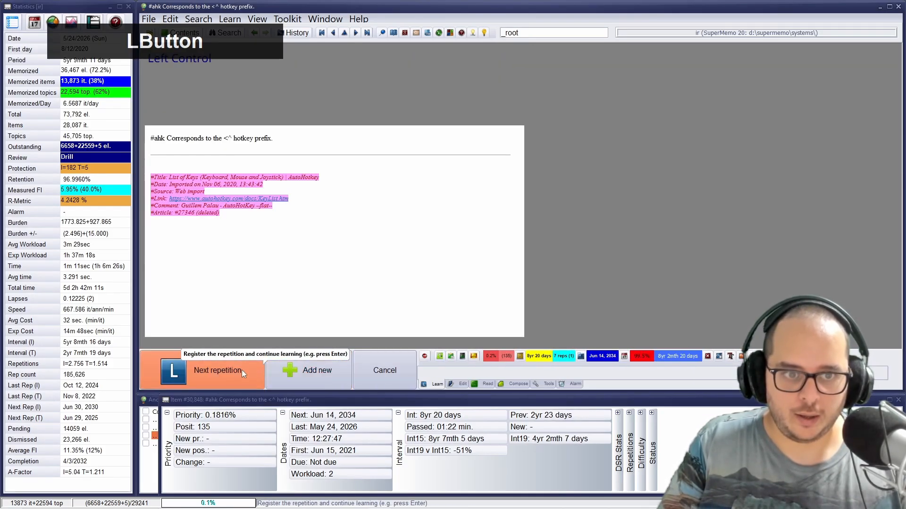
{"action": "left_click", "coordinate": [242, 370]}
- Reveal the answer of the returning IPA consonants item and open its repetition history to compare the entries
{"action": "key", "text": "space"}
{"action": "key", "text": "Left"}
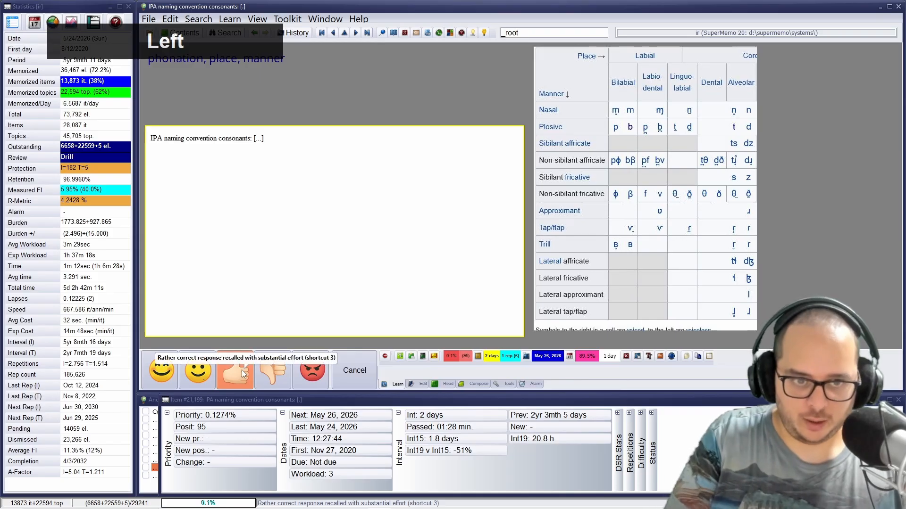
{"action": "key", "text": "ctrl+shift+h"}
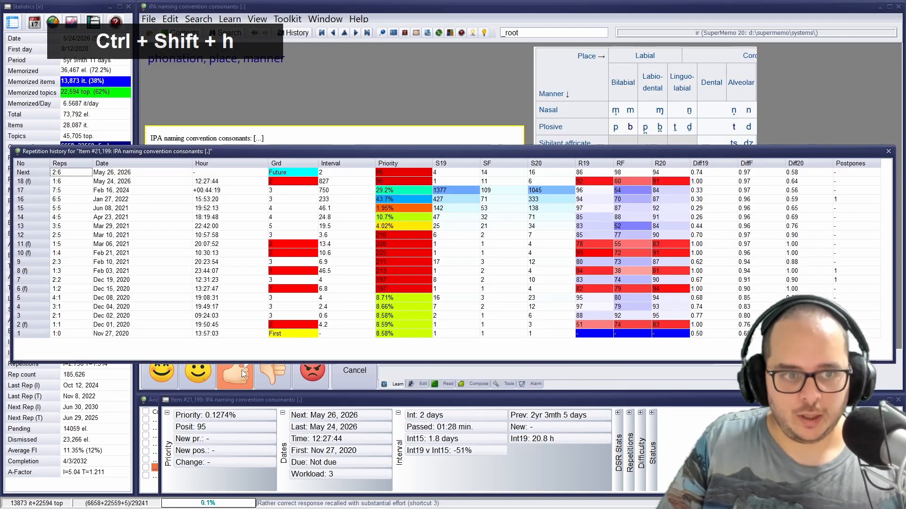
- Go back from the IPA consonants item to the IPA vowels item and examine its repetition history
{"action": "key", "text": "Escape"}
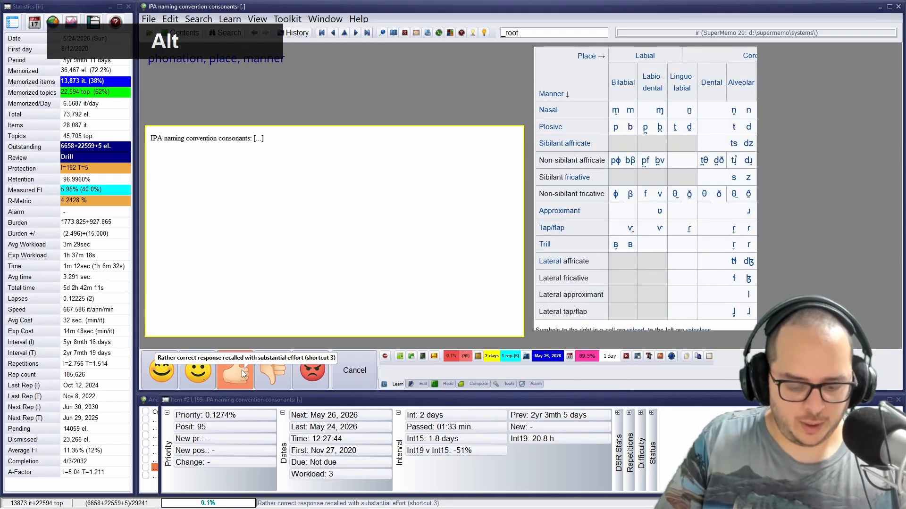
{"action": "key", "text": "alt+Left"}
{"action": "key", "text": "ctrl+shift+h"}
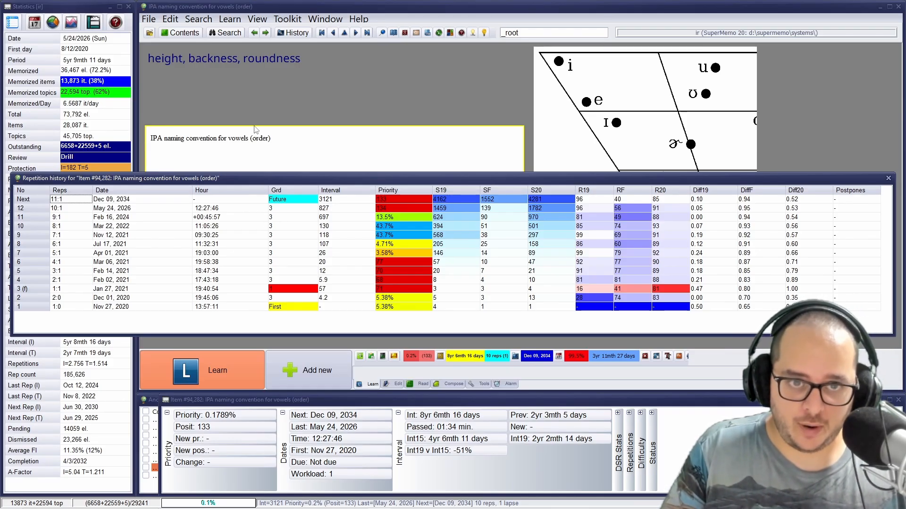
{"action": "key", "text": "Escape"}
- List the final drill items, examine the intervals of the brainstem, IPA consonants and collaborative recall entries, and close the list
{"action": "left_click", "coordinate": [261, 21]}
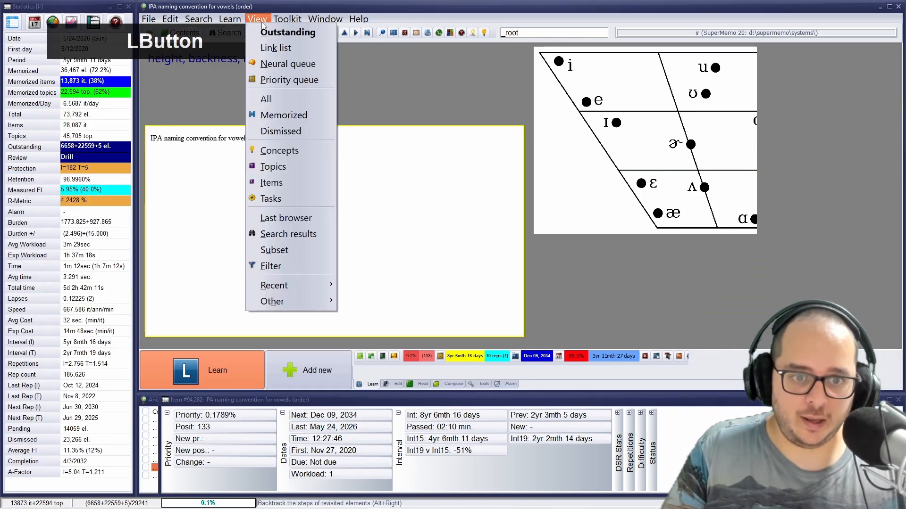
{"action": "mouse_move", "coordinate": [311, 303]}
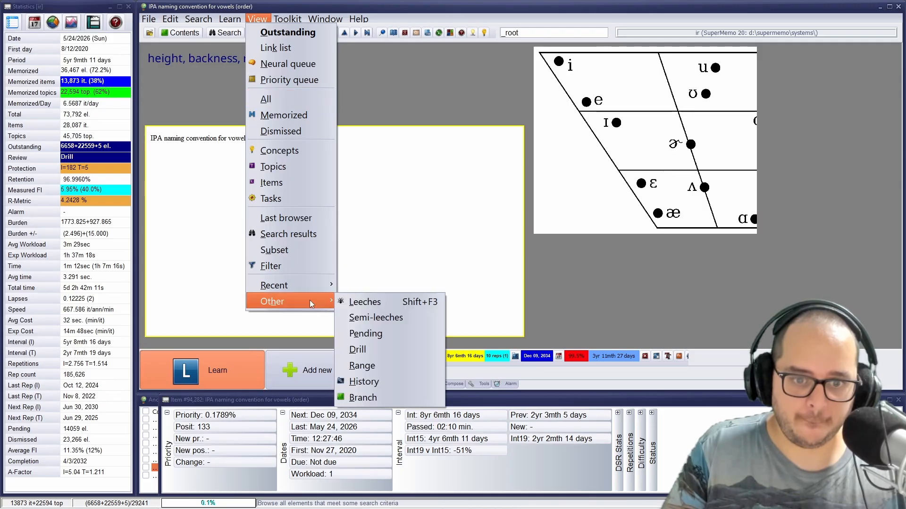
{"action": "left_click", "coordinate": [375, 349]}
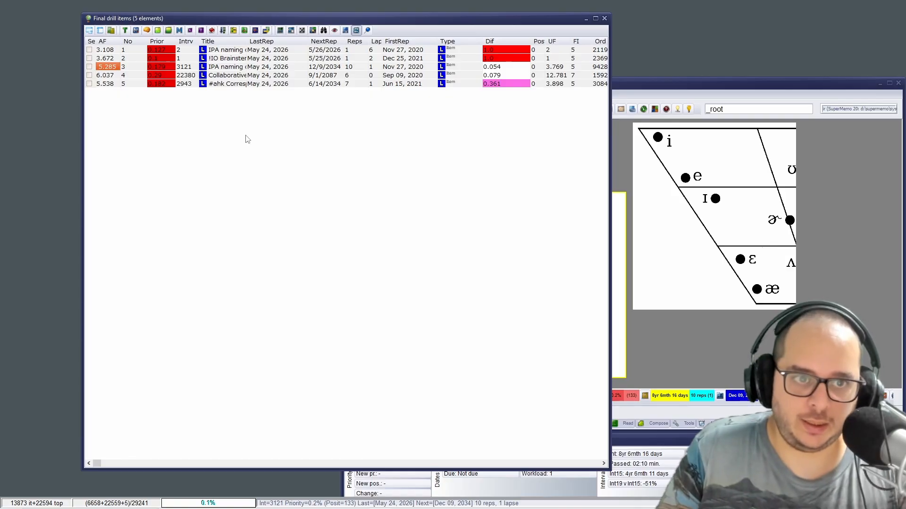
{"action": "left_click", "coordinate": [185, 76]}
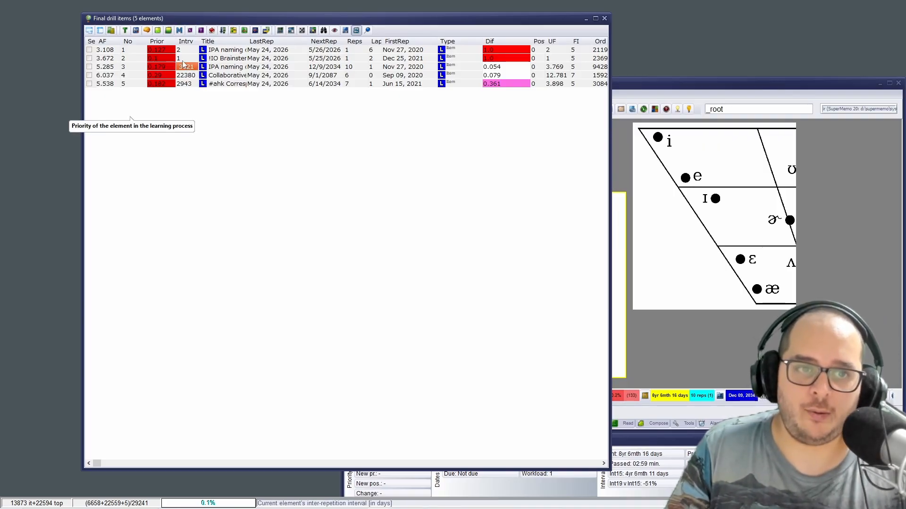
{"action": "left_click", "coordinate": [183, 59]}
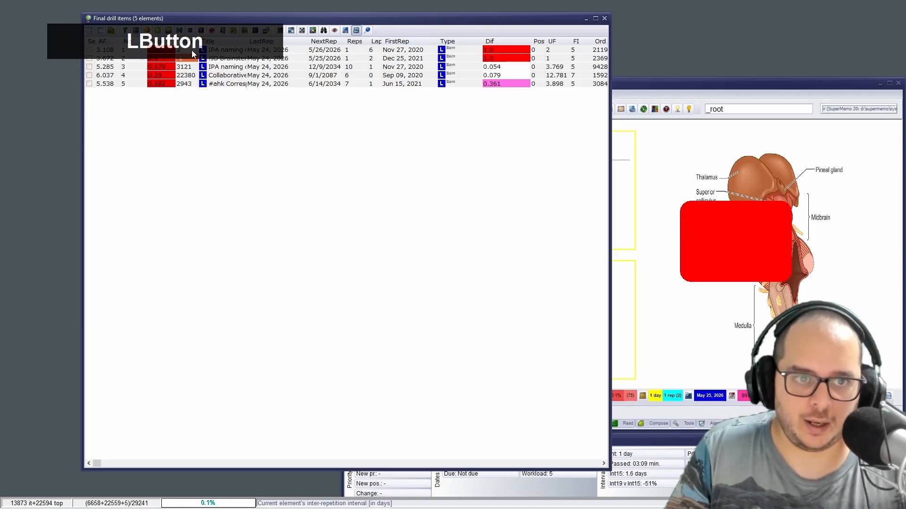
{"action": "left_click", "coordinate": [191, 50]}
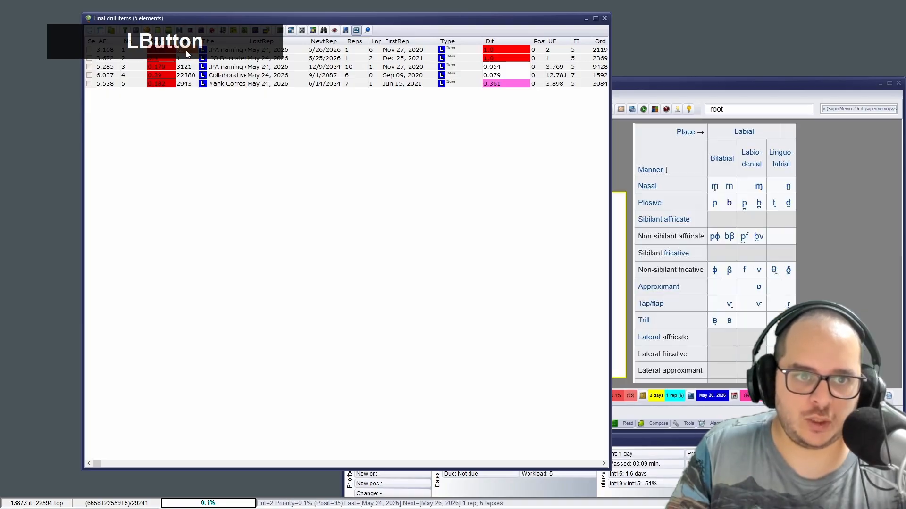
{"action": "left_click", "coordinate": [185, 76]}
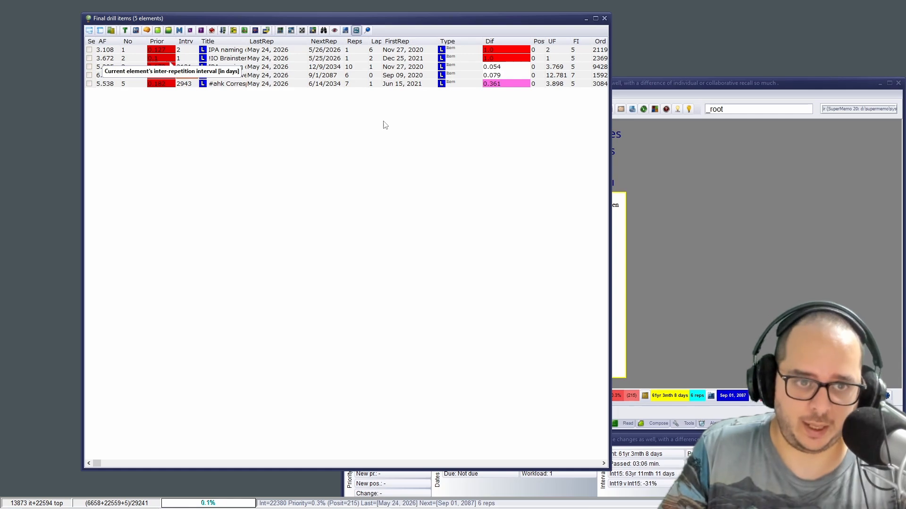
{"action": "left_click", "coordinate": [604, 18]}
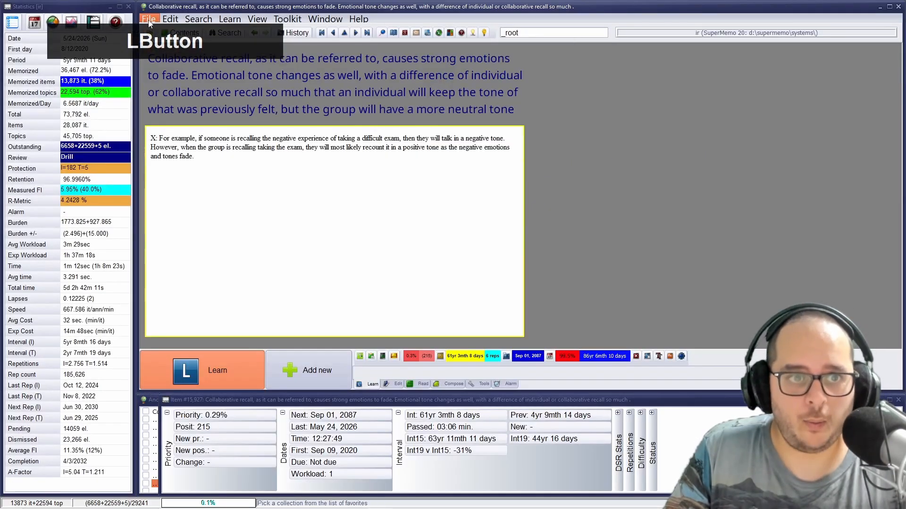
- Exit SuperMemo and switch to the Windows Date & time settings
{"action": "left_click", "coordinate": [149, 20]}
{"action": "left_click", "coordinate": [196, 299]}
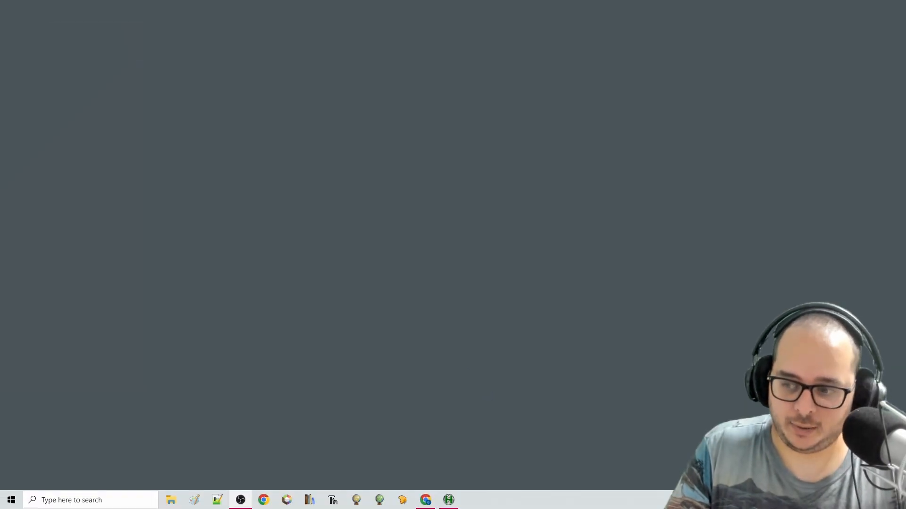
{"action": "left_click", "coordinate": [880, 500]}
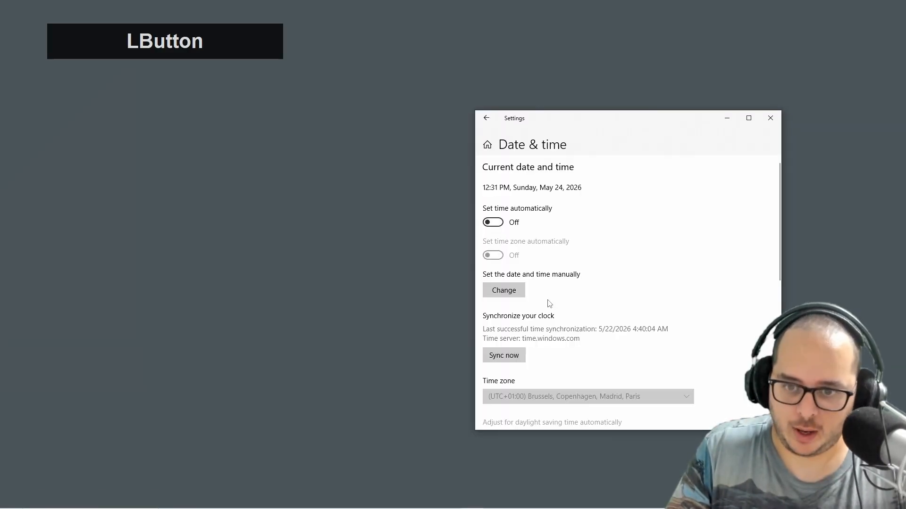
- Manually change the system date to May 26, 2026, leaving the time as it is
{"action": "left_click", "coordinate": [504, 290]}
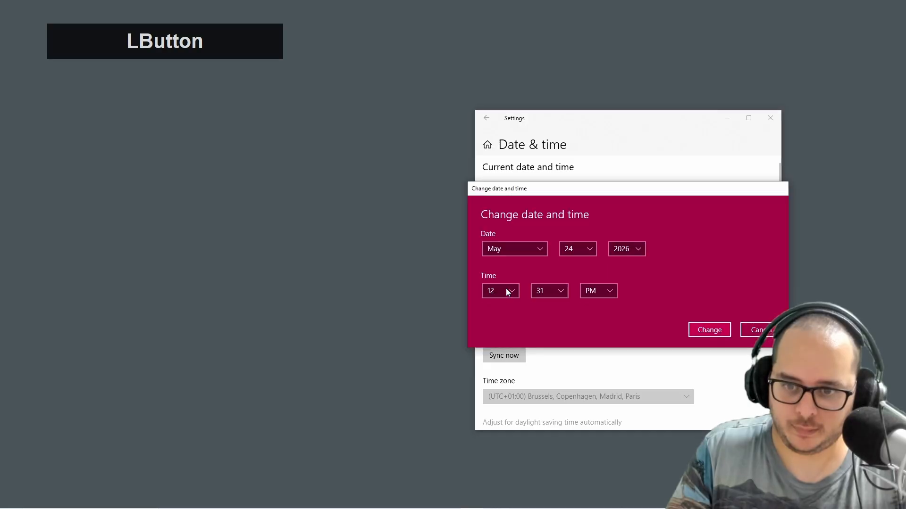
{"action": "left_click", "coordinate": [580, 254]}
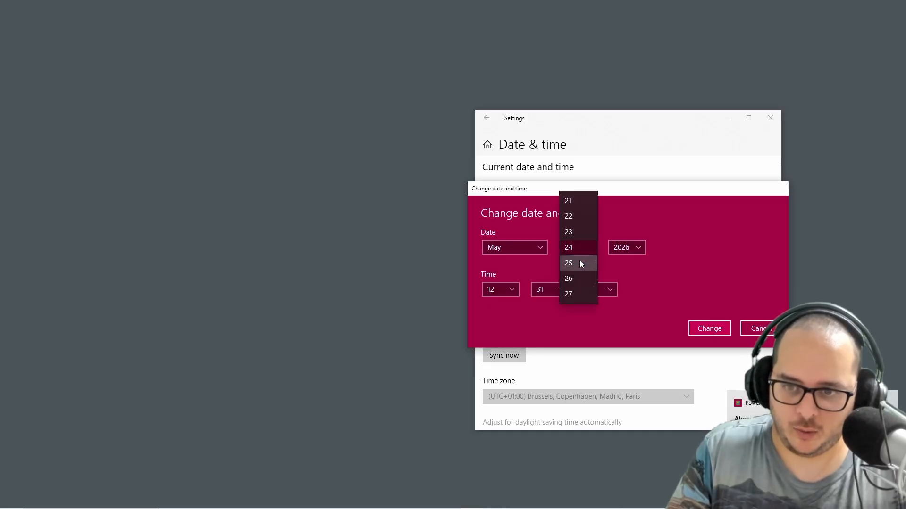
{"action": "left_click", "coordinate": [580, 263]}
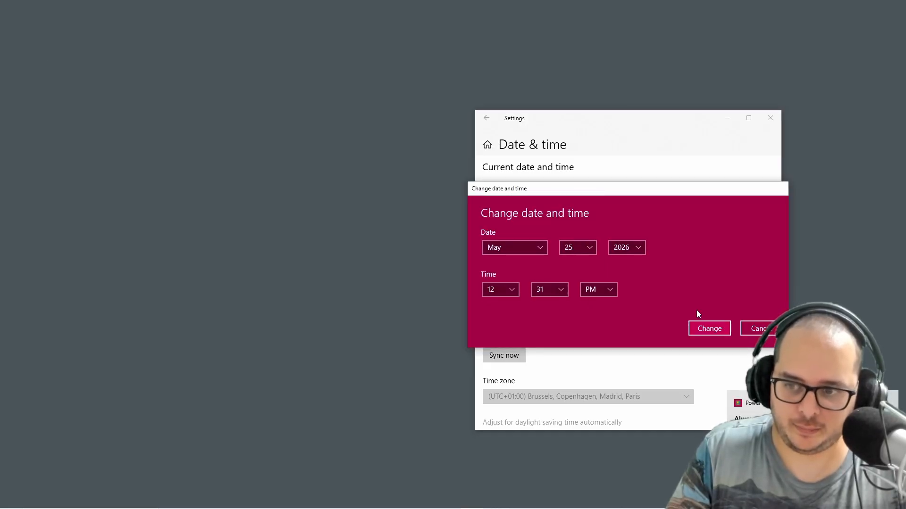
{"action": "left_click", "coordinate": [578, 252]}
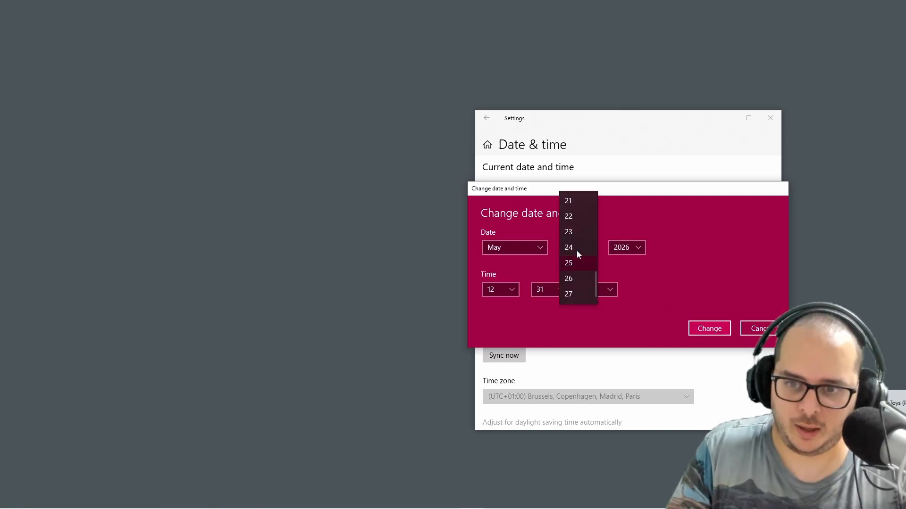
{"action": "left_click", "coordinate": [576, 278]}
{"action": "left_click", "coordinate": [714, 328]}
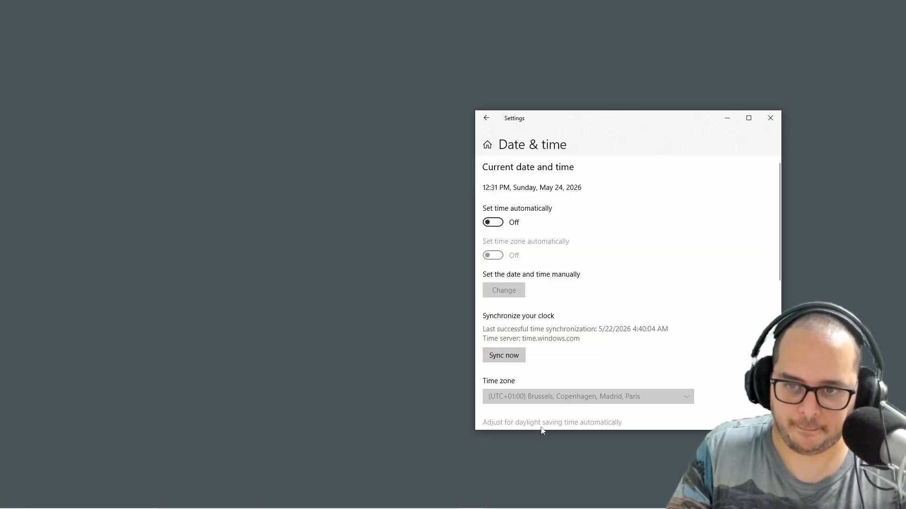
- Relaunch SuperMemo and list the final drill items to check them on the changed date
{"action": "mouse_move", "coordinate": [392, 503]}
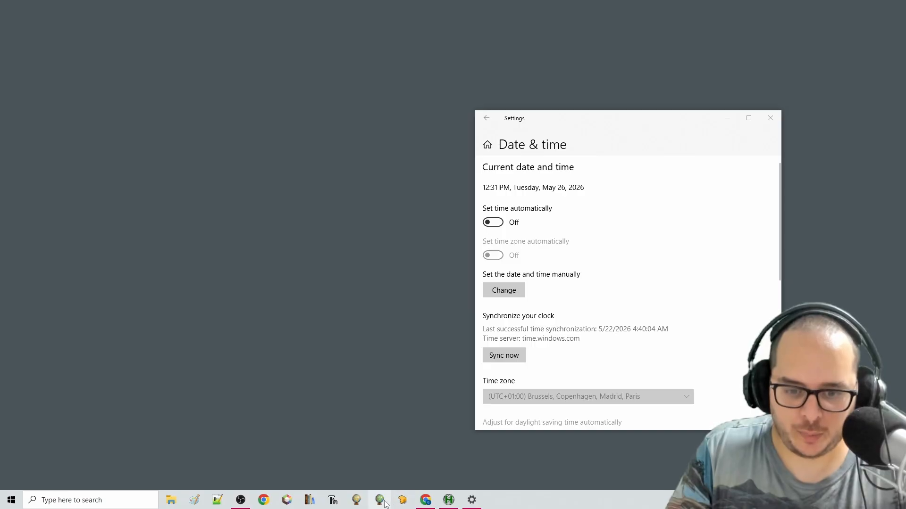
{"action": "left_click", "coordinate": [383, 503]}
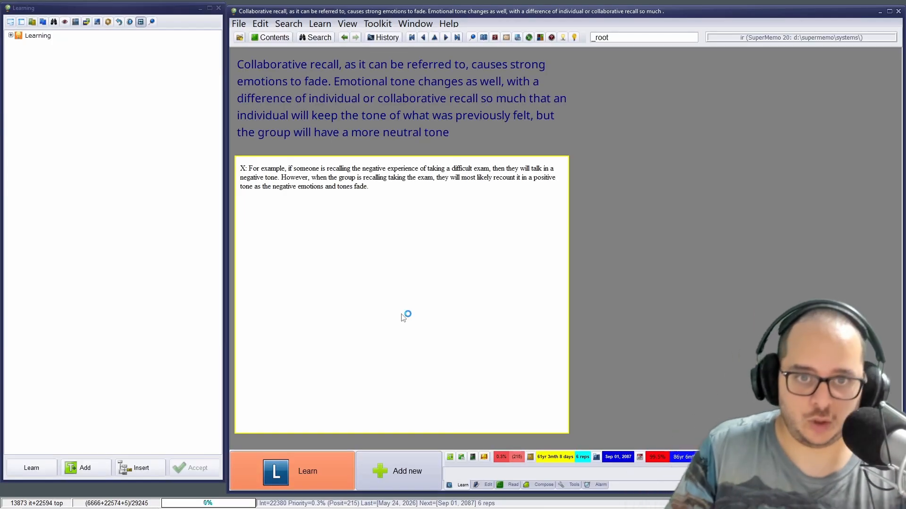
{"action": "left_click", "coordinate": [320, 24]}
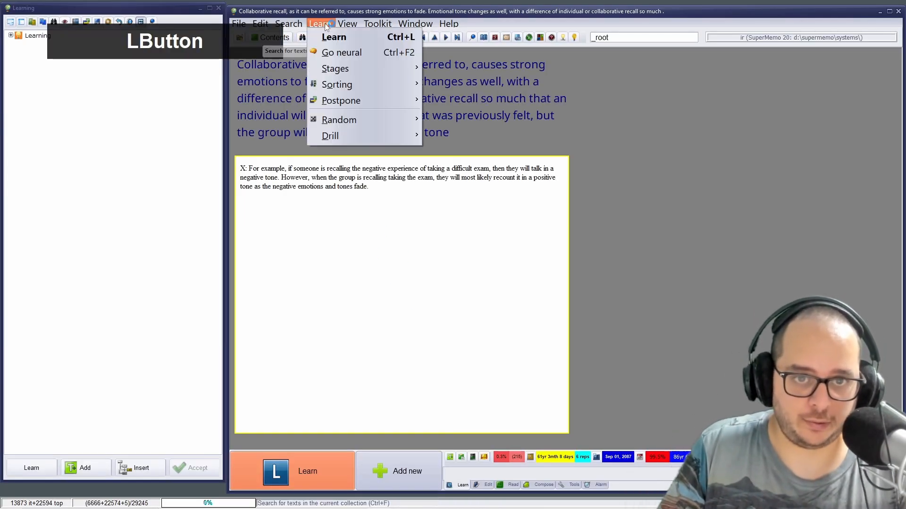
{"action": "mouse_move", "coordinate": [347, 24]}
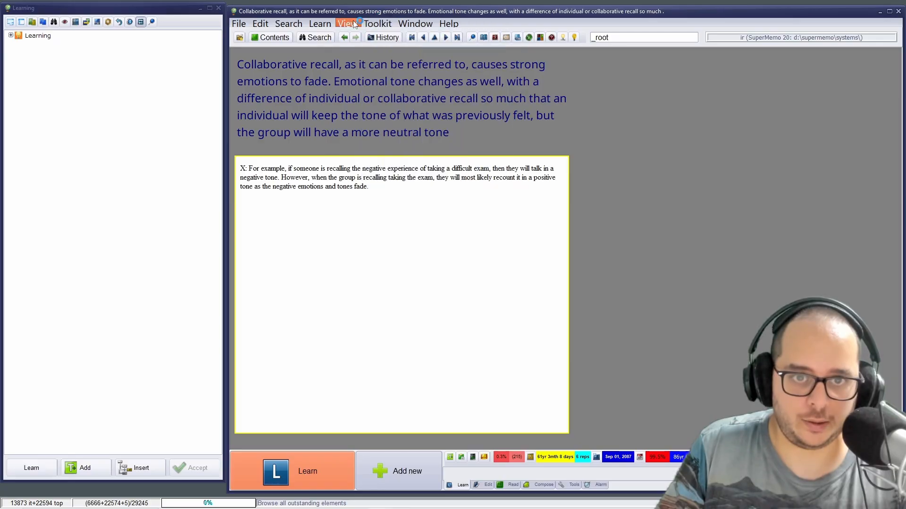
{"action": "mouse_move", "coordinate": [382, 23]}
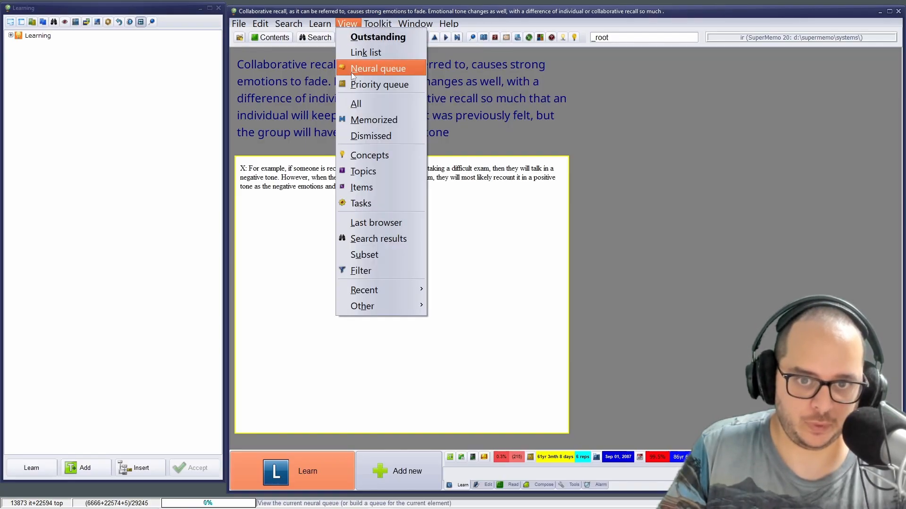
{"action": "mouse_move", "coordinate": [377, 306]}
{"action": "left_click", "coordinate": [468, 354]}
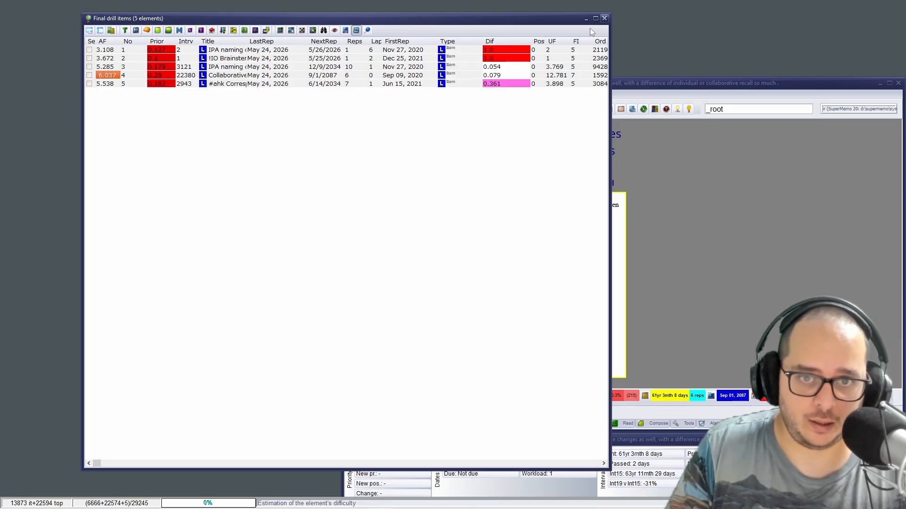
- Move the final drill list aside to inspect the IPA consonants item's element data, and close the list
{"action": "left_click_drag", "start_coordinate": [478, 21], "coordinate": [125, 184]}
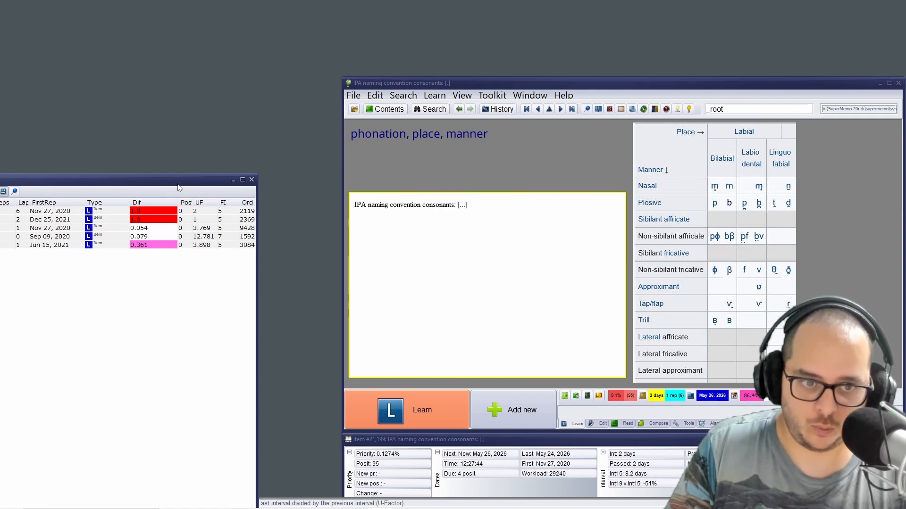
{"action": "left_click_drag", "start_coordinate": [178, 184], "coordinate": [487, 88]}
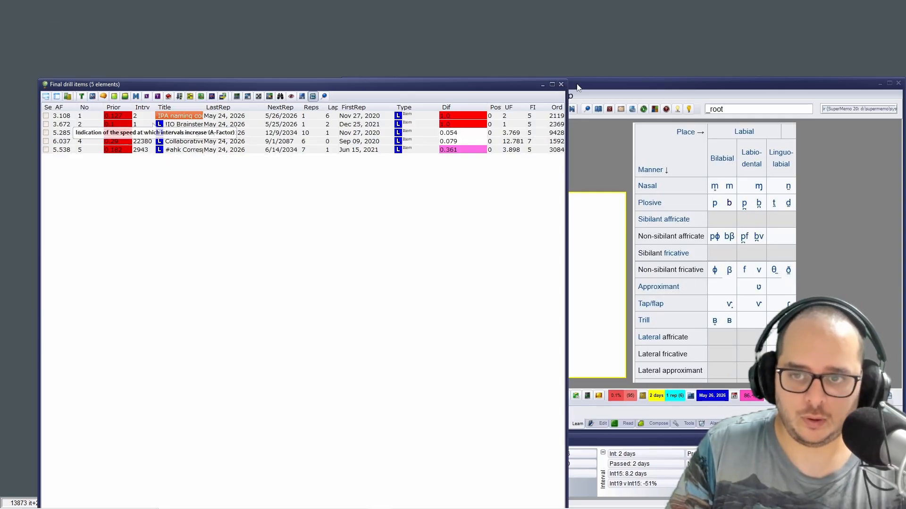
{"action": "left_click", "coordinate": [552, 87]}
- Review the final drill settings among the learning options and leave them without changes
{"action": "left_click", "coordinate": [373, 23]}
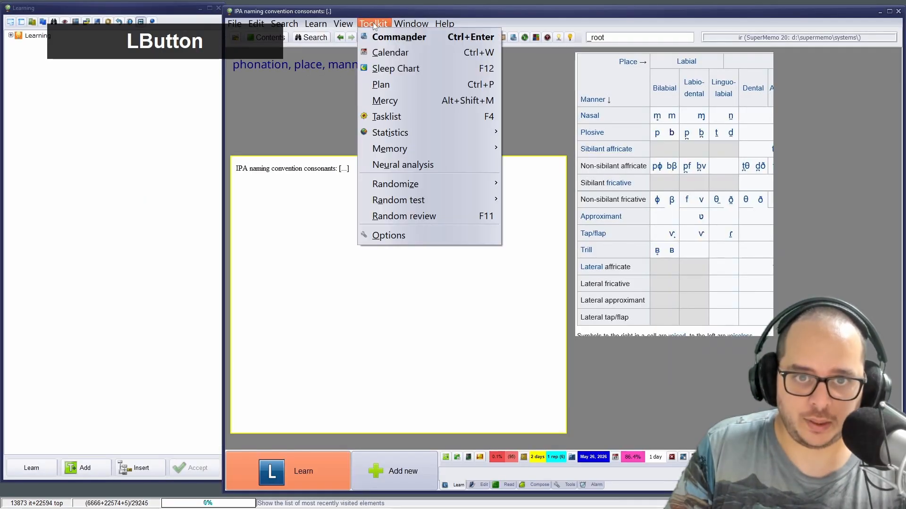
{"action": "left_click", "coordinate": [430, 237]}
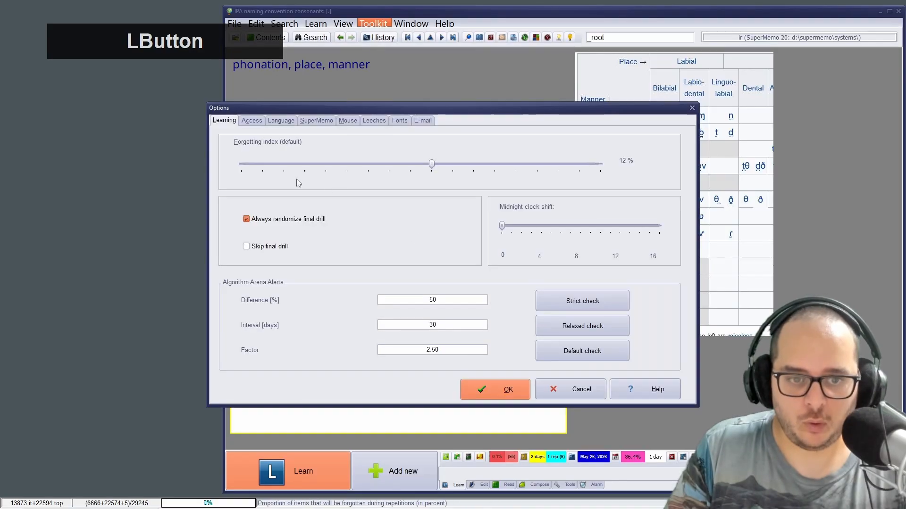
{"action": "left_click", "coordinate": [577, 387]}
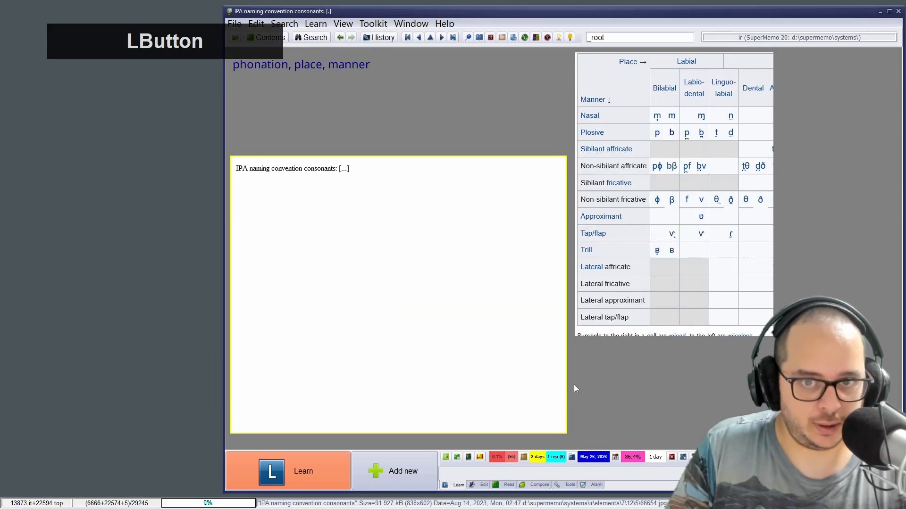
- Show the contents tree, then start learning and switch from the regular repetitions to the final drill
{"action": "left_click", "coordinate": [275, 34]}
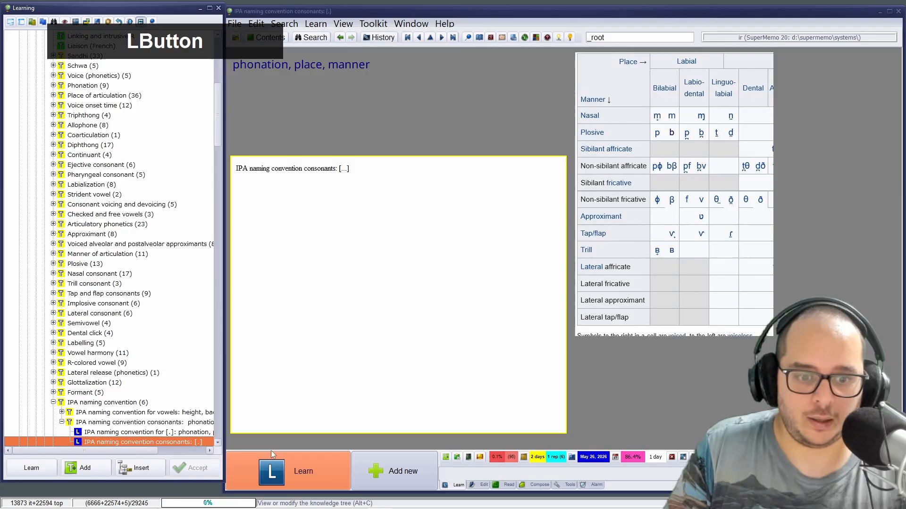
{"action": "left_click", "coordinate": [300, 471]}
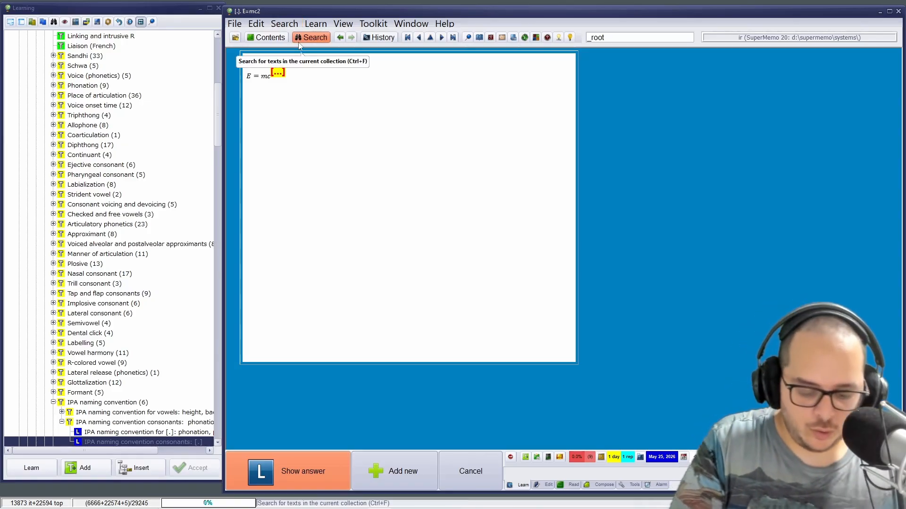
{"action": "key", "text": "ctrl+F4"}
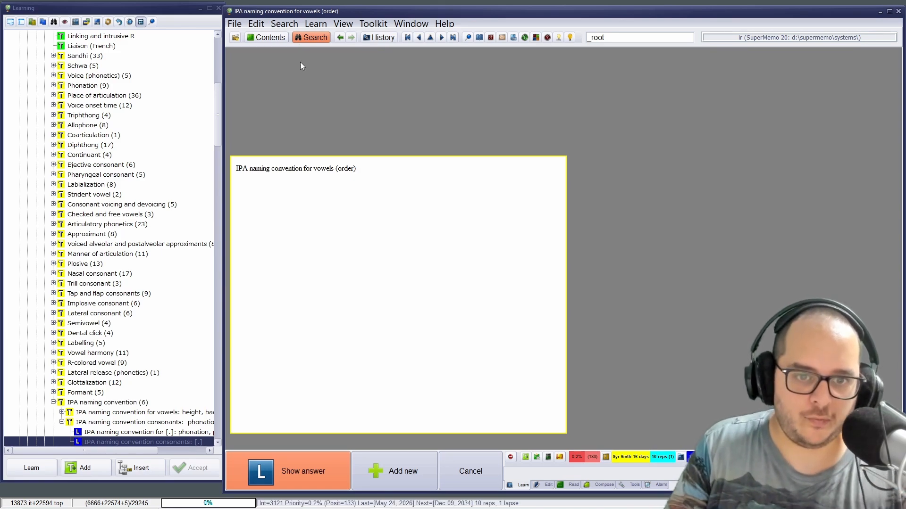
- Reveal the IPA vowels answer, switch to the statistics layout, and grade the item as rather correct, recalled with substantial effort
{"action": "left_click", "coordinate": [320, 466]}
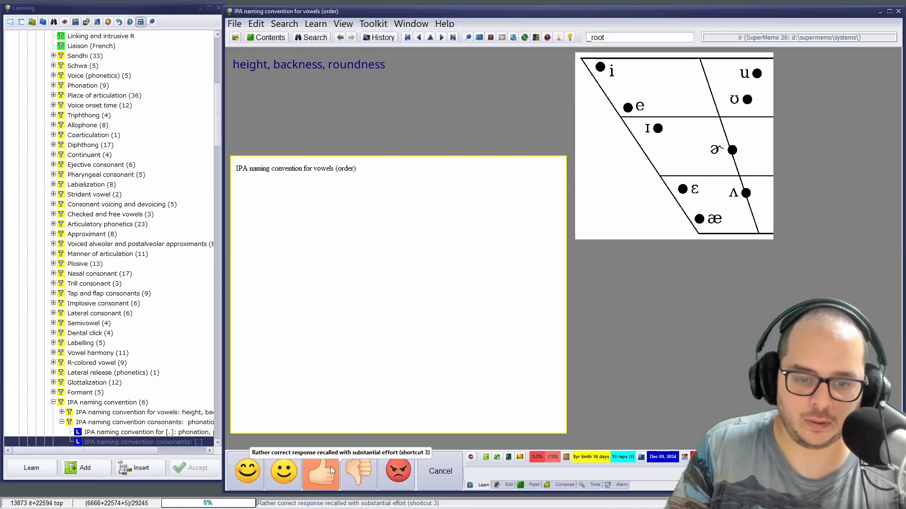
{"action": "left_click", "coordinate": [382, 17]}
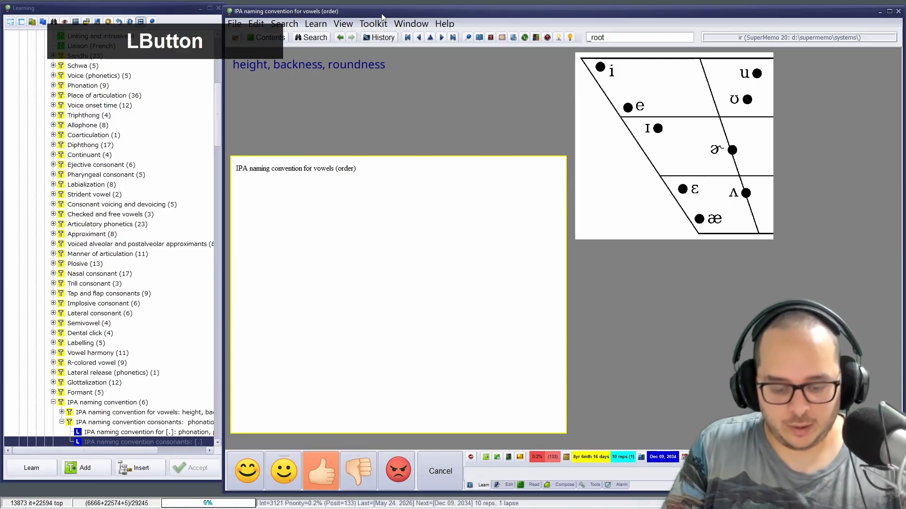
{"action": "key", "text": "F5"}
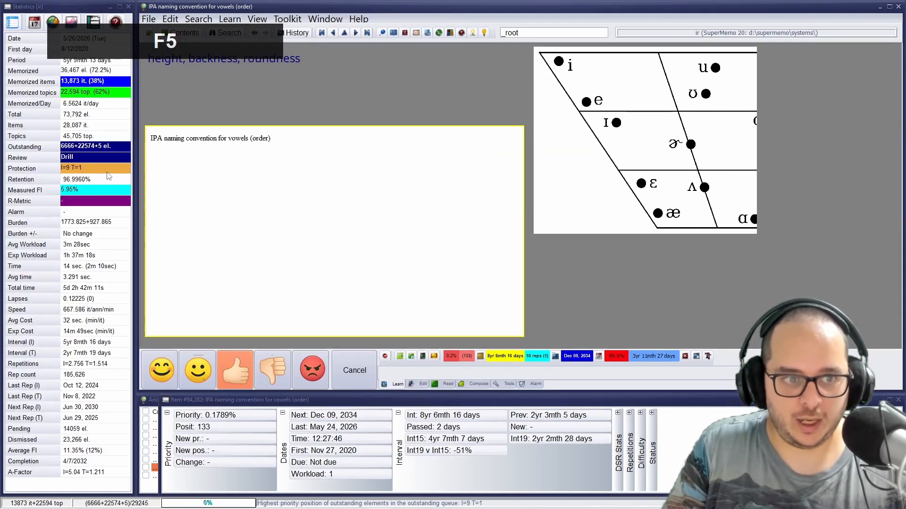
{"action": "left_click", "coordinate": [240, 369]}
{"action": "left_click", "coordinate": [237, 369]}
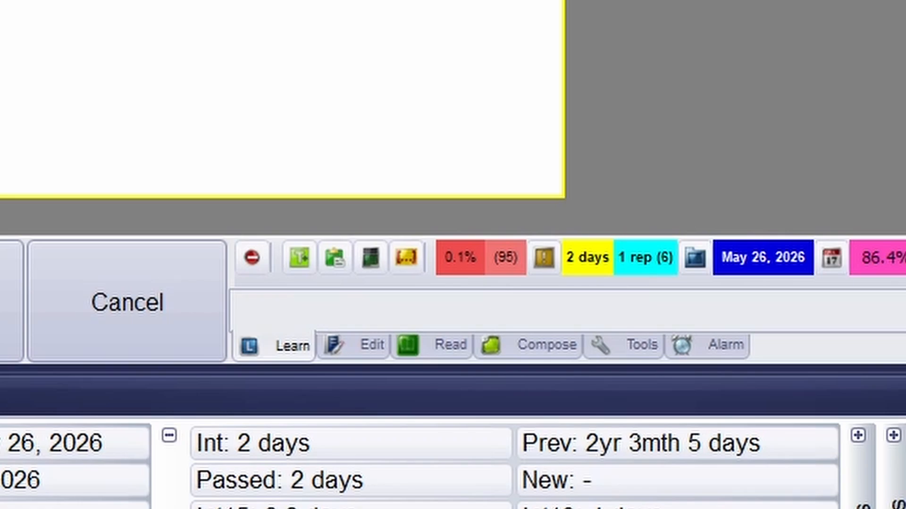
- Reveal the IPA consonants answer, grade the recall as 3, and register the repetition to continue the drill
{"action": "key", "text": "Return"}
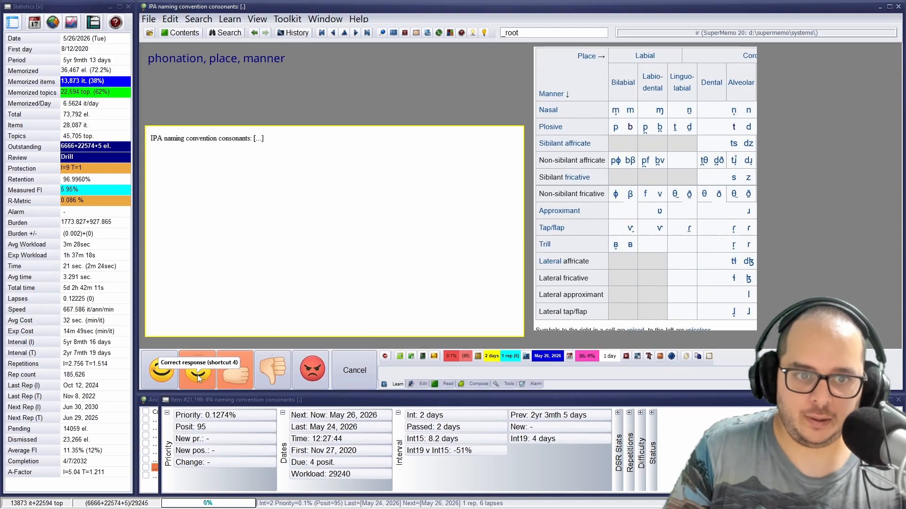
{"action": "left_click", "coordinate": [238, 367]}
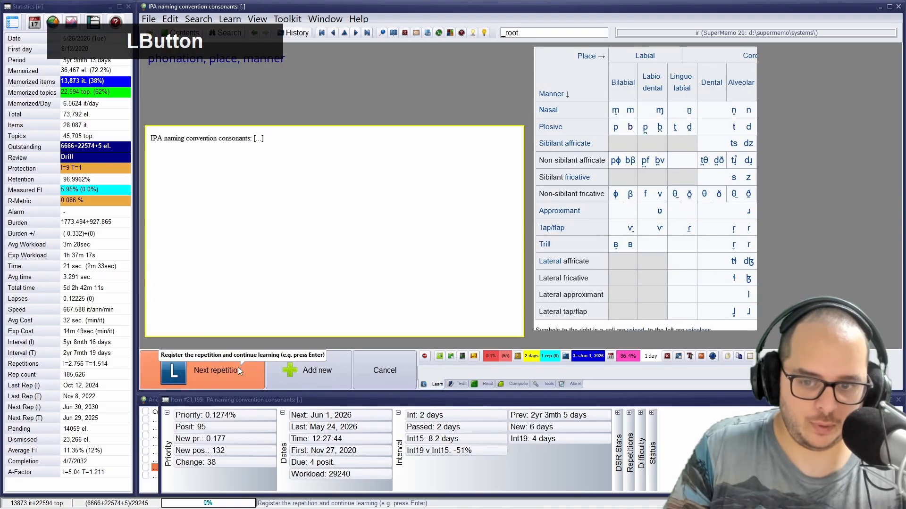
{"action": "left_click", "coordinate": [240, 368]}
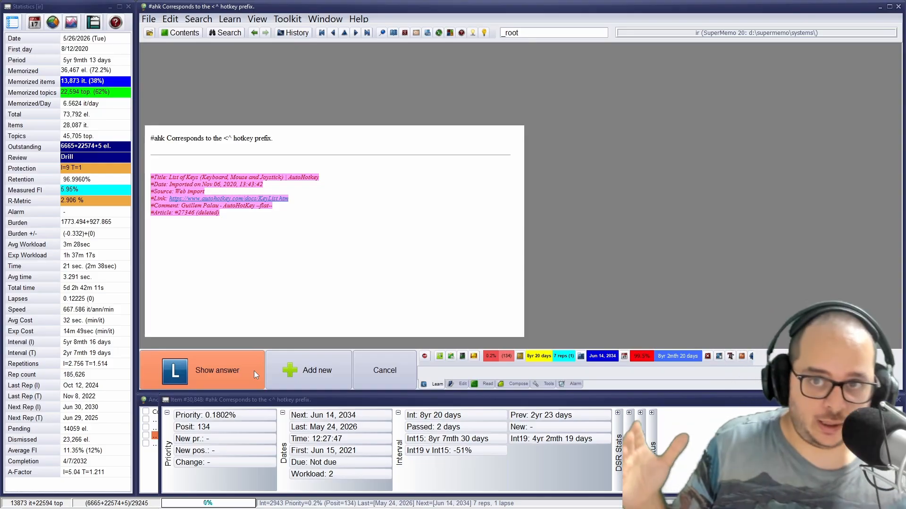
- Return to the IPA consonants item, examine how the drill repetition is recorded in its repetition history, and close the history
{"action": "key", "text": "alt+Left"}
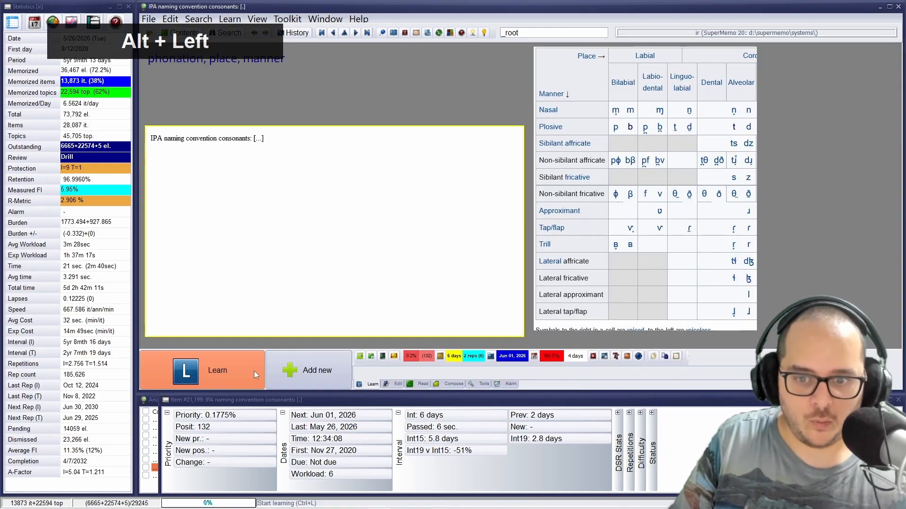
{"action": "key", "text": "ctrl+shift+h"}
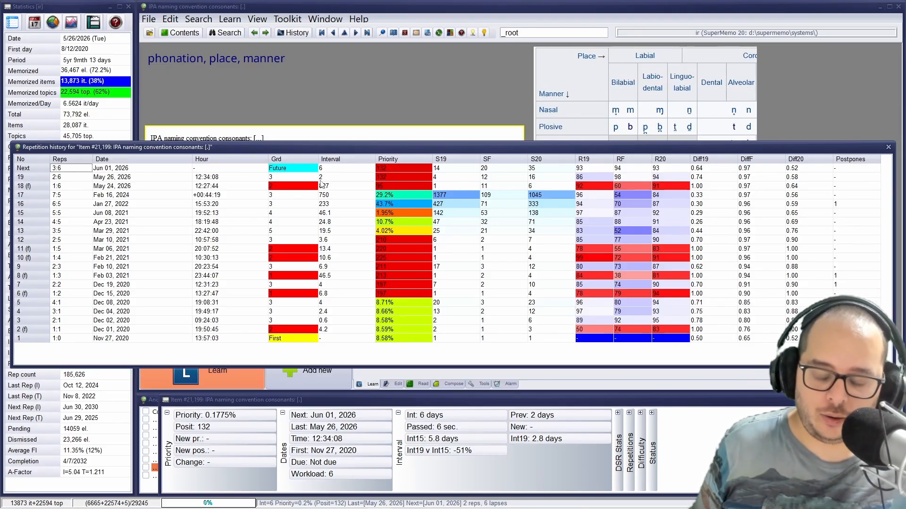
{"action": "left_click", "coordinate": [231, 19]}
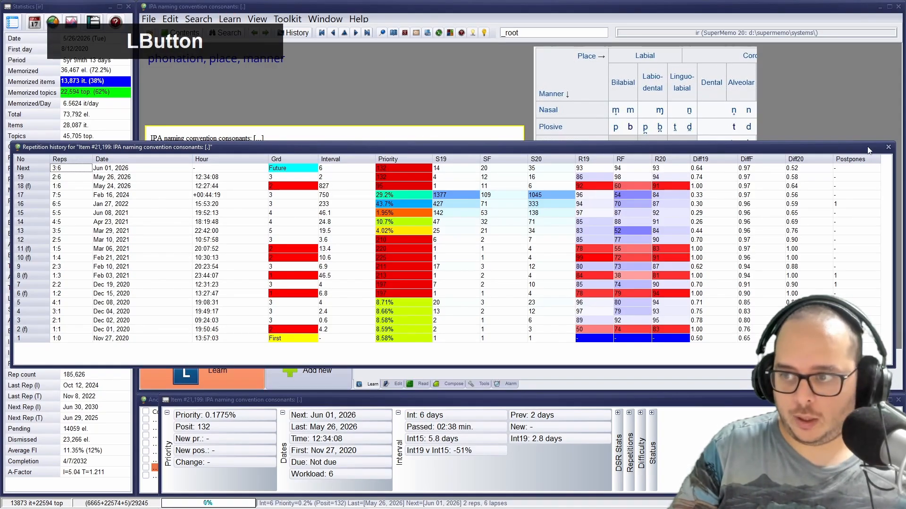
{"action": "left_click", "coordinate": [889, 147]}
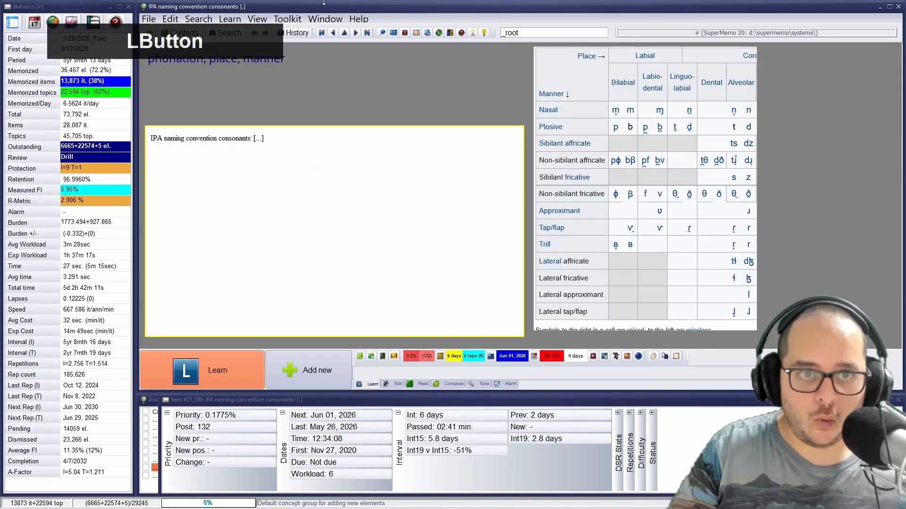
- Bring up the choice of learning stages: outstanding material, new material and final drill
{"action": "left_click", "coordinate": [227, 20]}
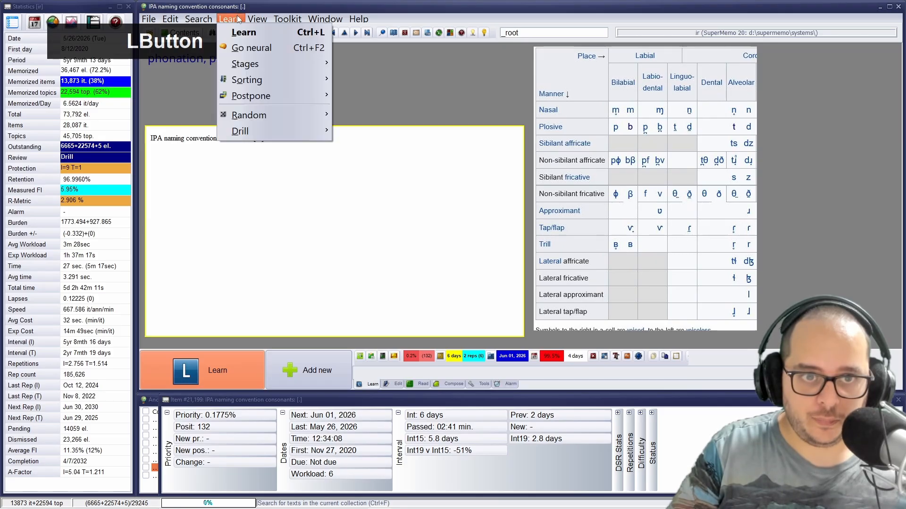
{"action": "mouse_move", "coordinate": [302, 63]}
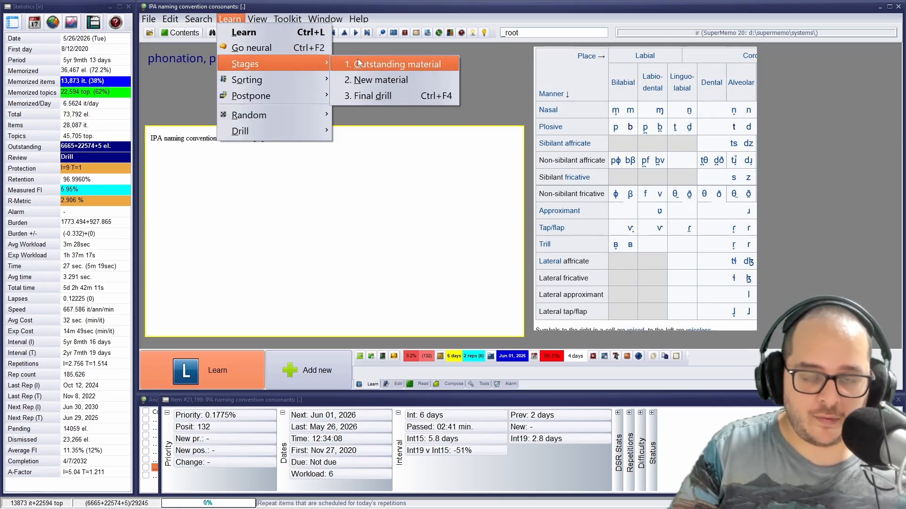